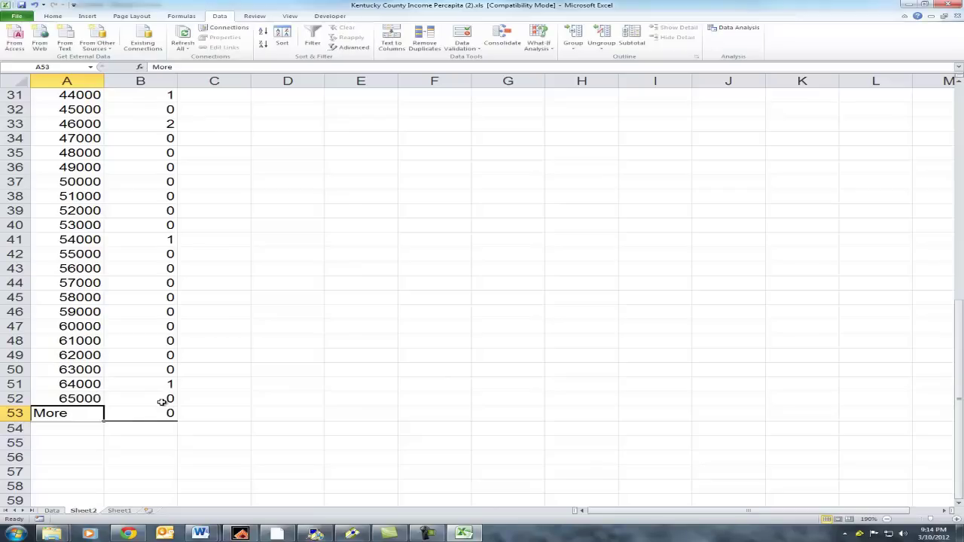
Delete the More row (row 53) from the bottom of the frequency table.
click(23, 412)
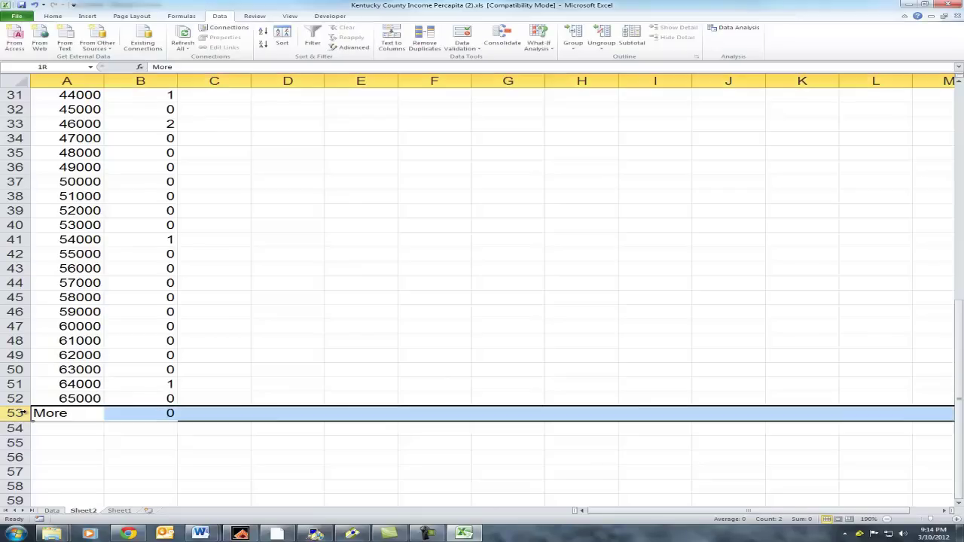
right_click(23, 413)
click(50, 355)
click(299, 361)
Autofit columns A and B so the Bin and Frequency columns fit their contents.
click(223, 403)
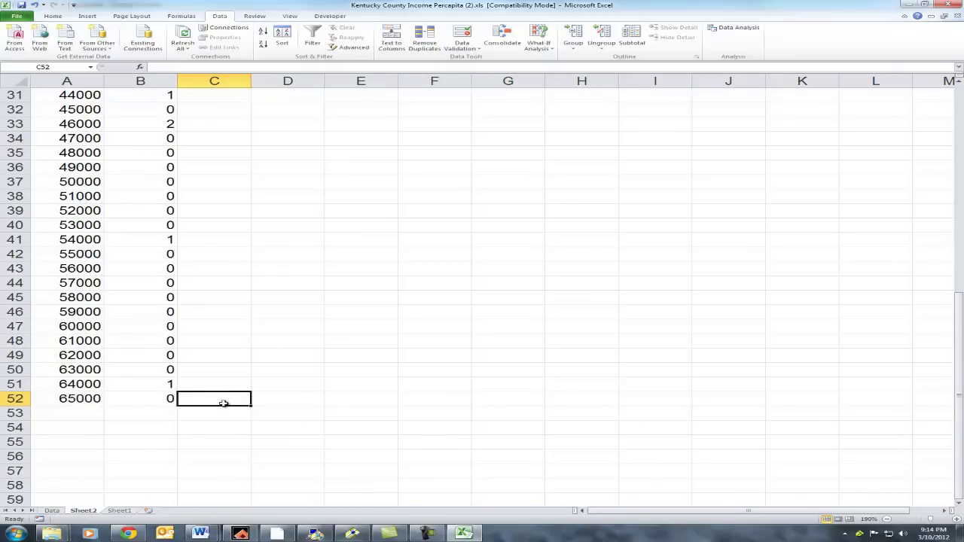
key(ctrl+Up)
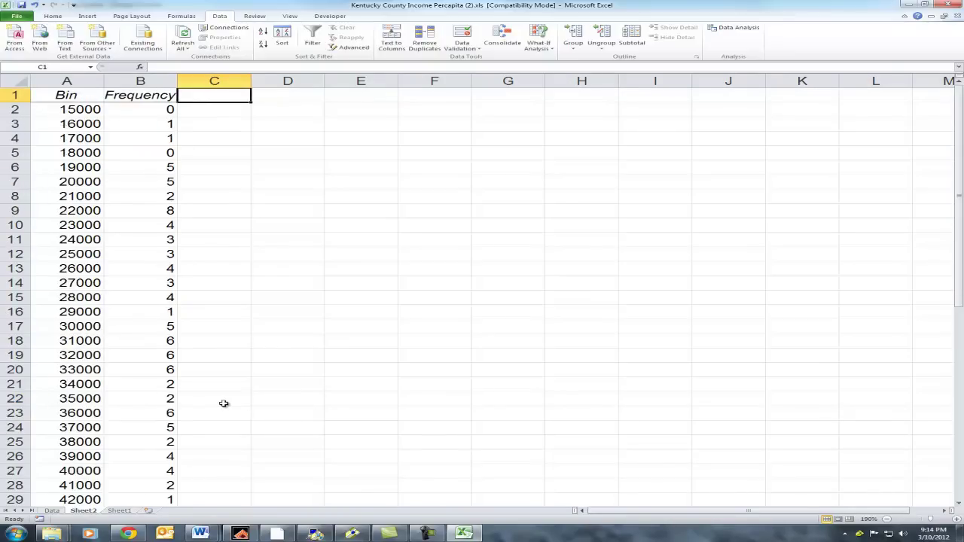
key(Left)
key(Left)
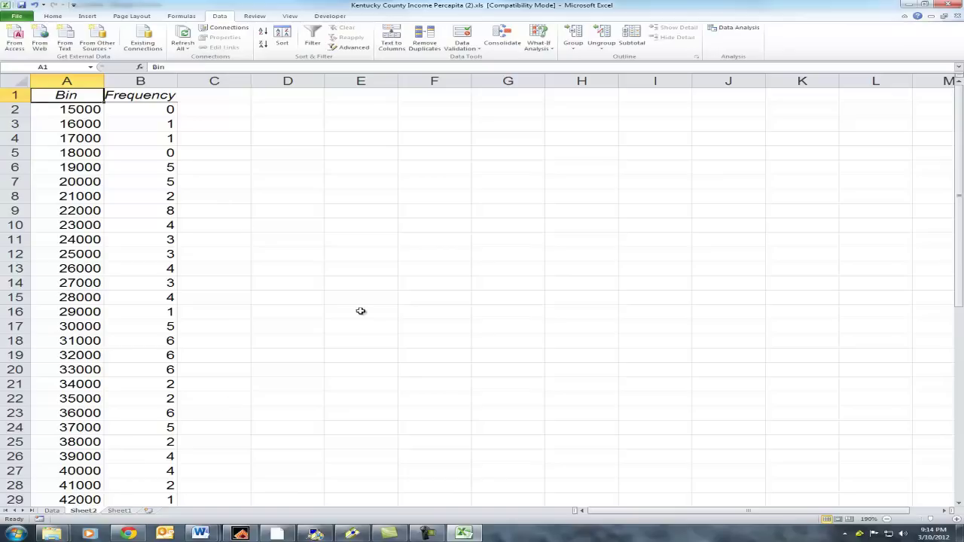
double_click(104, 81)
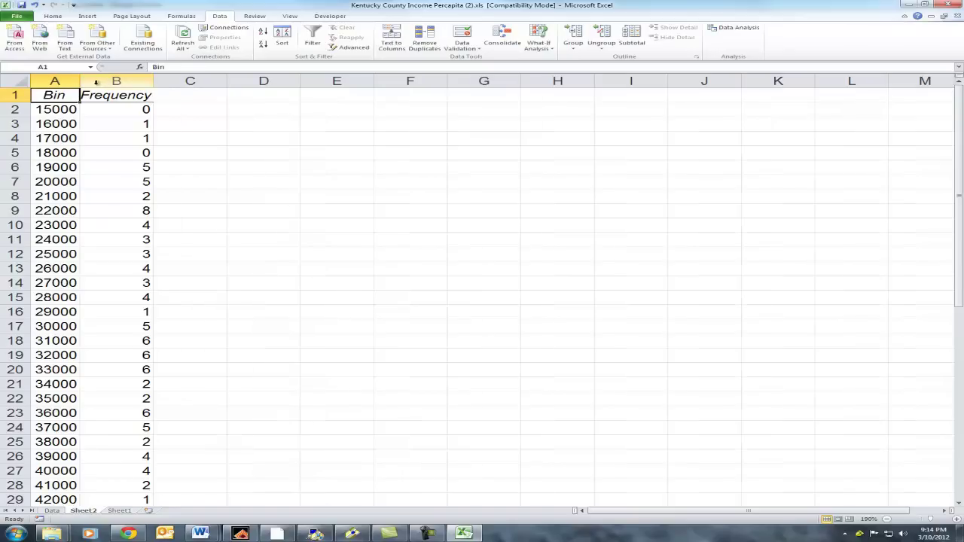
double_click(153, 80)
key(ctrl+a)
click(145, 111)
click(143, 125)
click(38, 125)
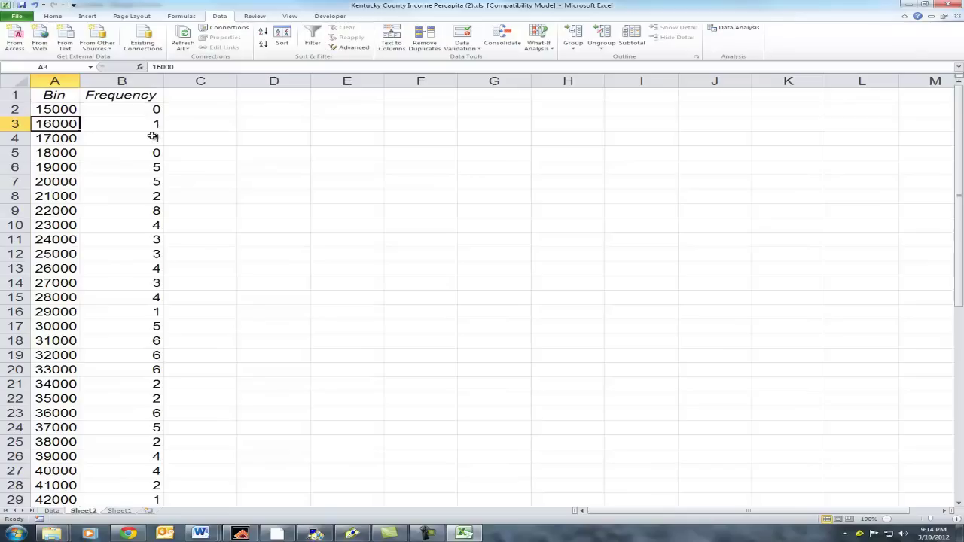
click(191, 106)
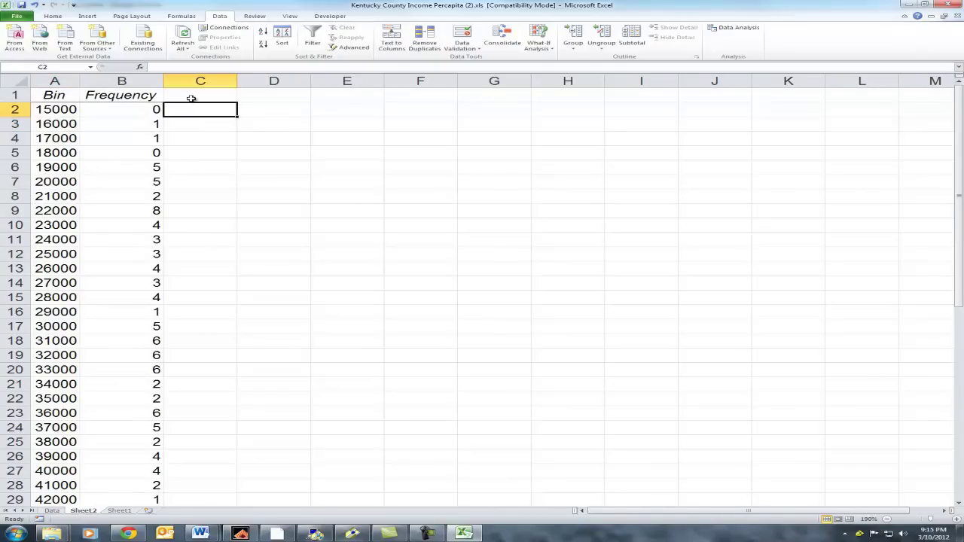
Enter the heading 'Rel. Freq' in cell C1.
click(191, 98)
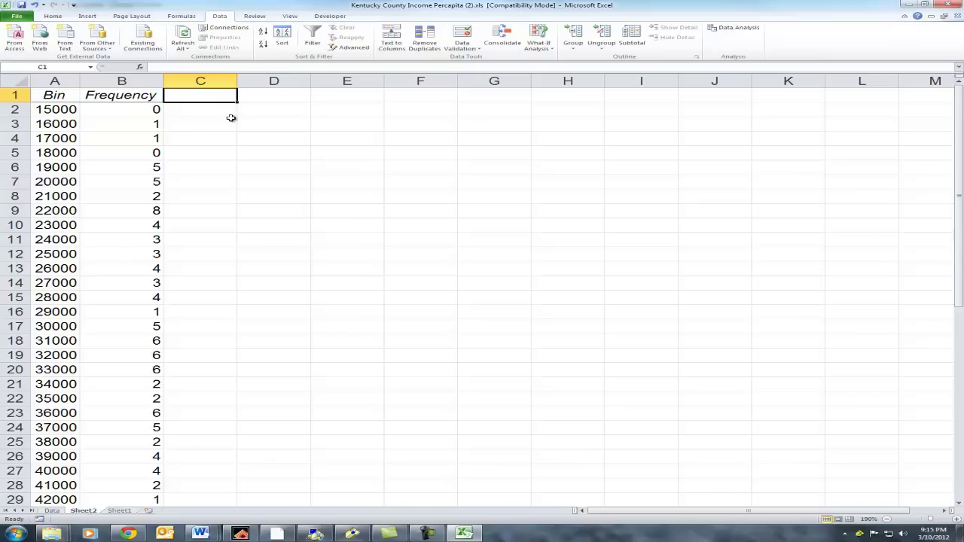
text(R)
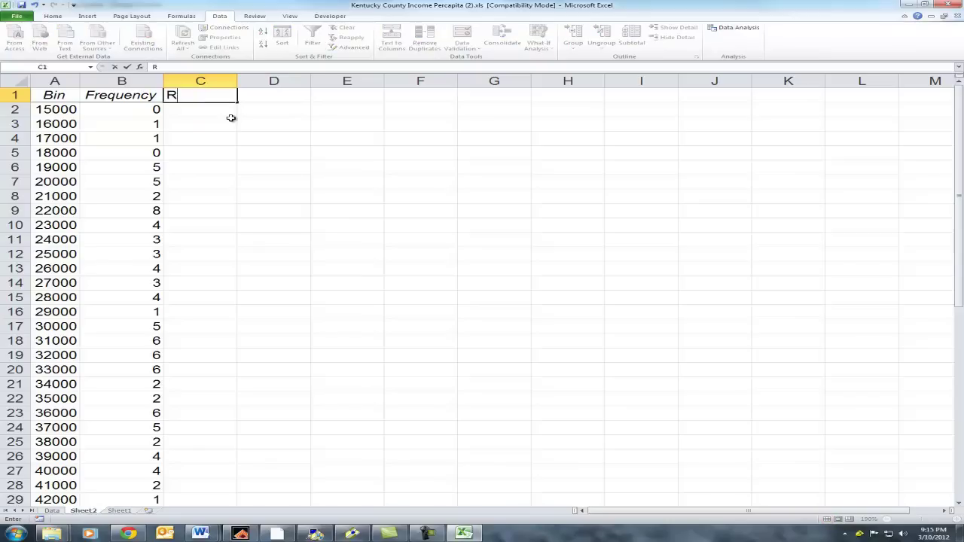
text(el. Freq.)
key(Return)
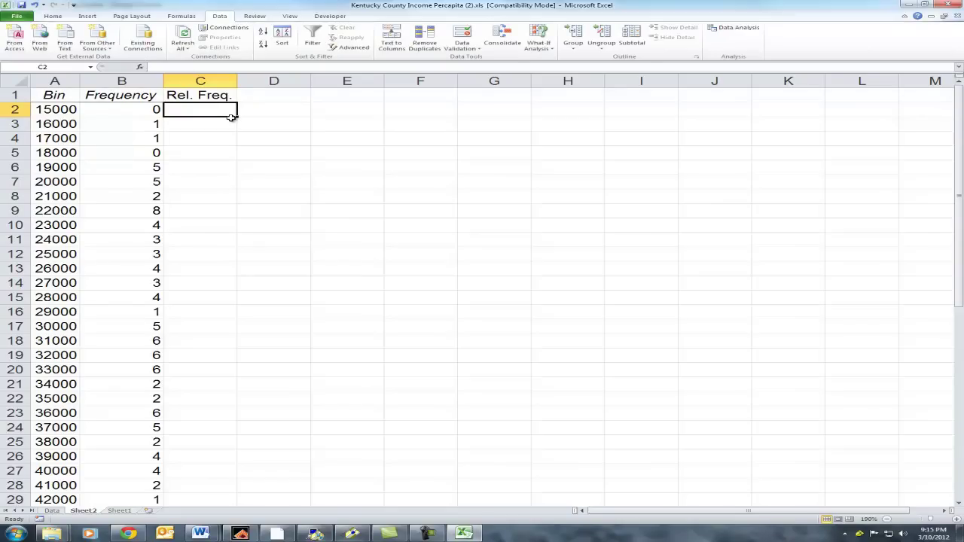
Move to the empty cell just below the last frequency value in column B.
key(Left)
key(Left)
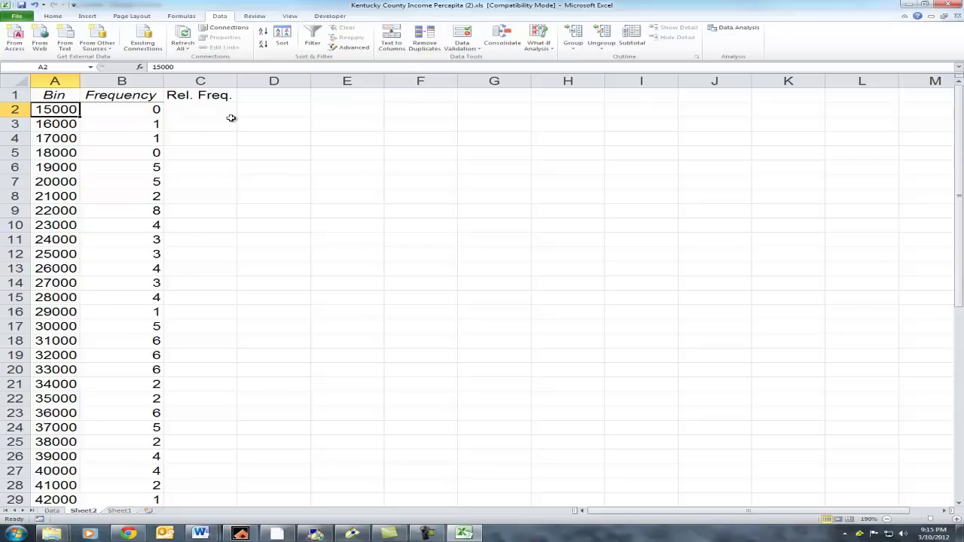
key(Down)
key(Down)
key(Right)
key(Right)
key(Right)
key(Left)
key(Up)
key(Up)
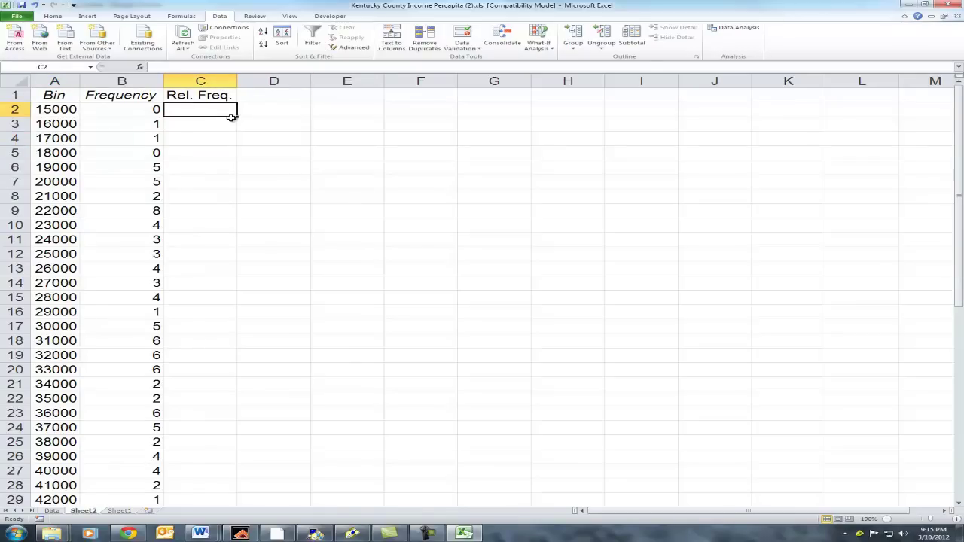
key(Left)
key(ctrl+Down)
key(Down)
key(Down)
key(Down)
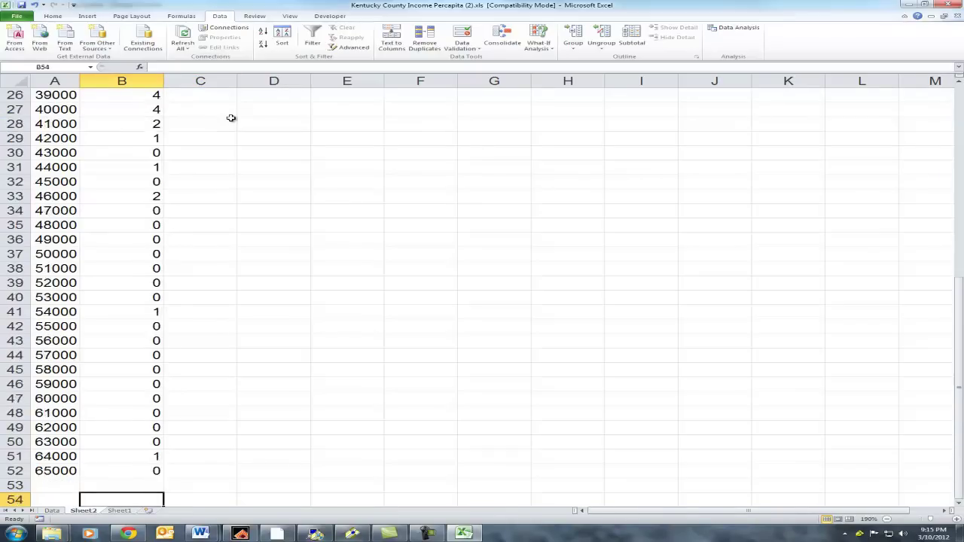
key(Up)
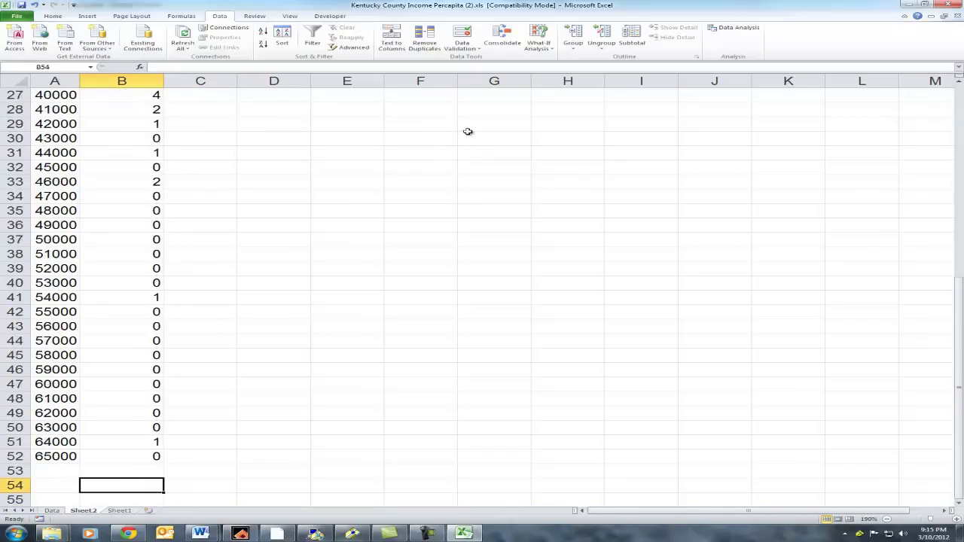
AutoSum the frequencies into B54 as =SUM(B2:B53), giving a total of 100.
click(52, 16)
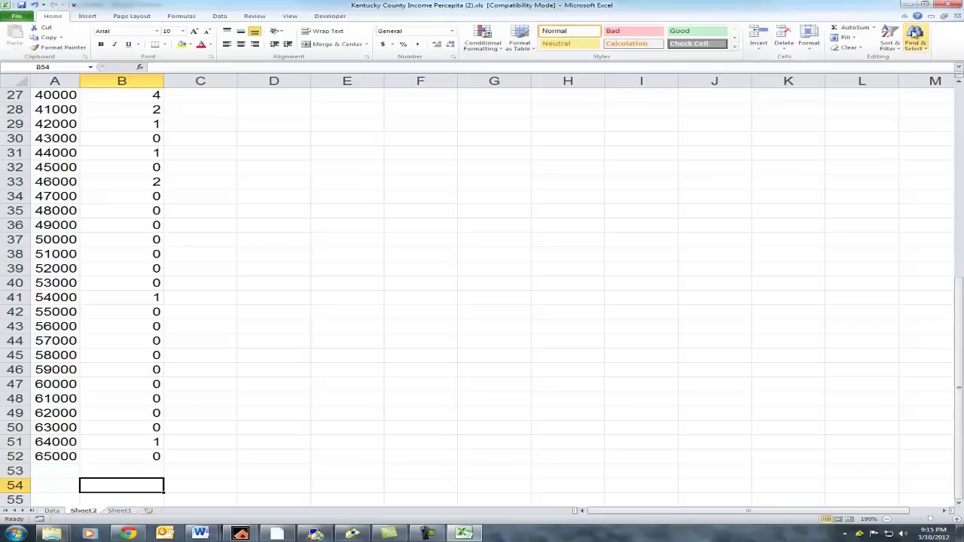
click(834, 29)
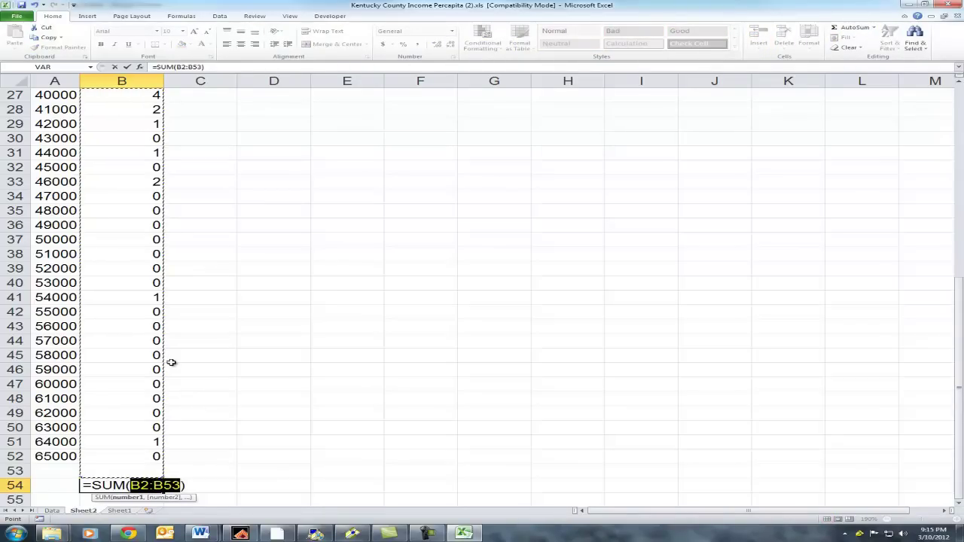
scroll(171, 363, up, 7)
scroll(171, 363, up, 2)
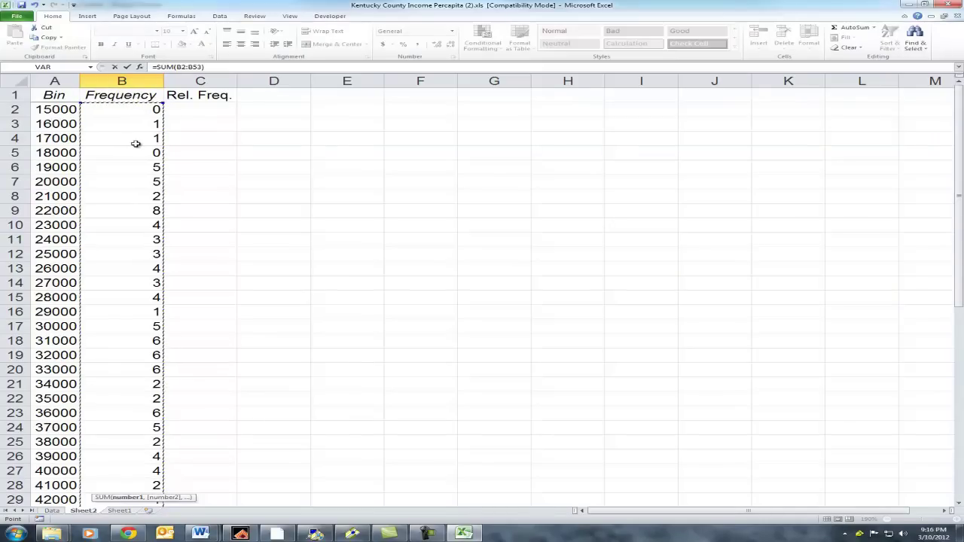
scroll(129, 156, down, 1)
scroll(129, 156, down, 11)
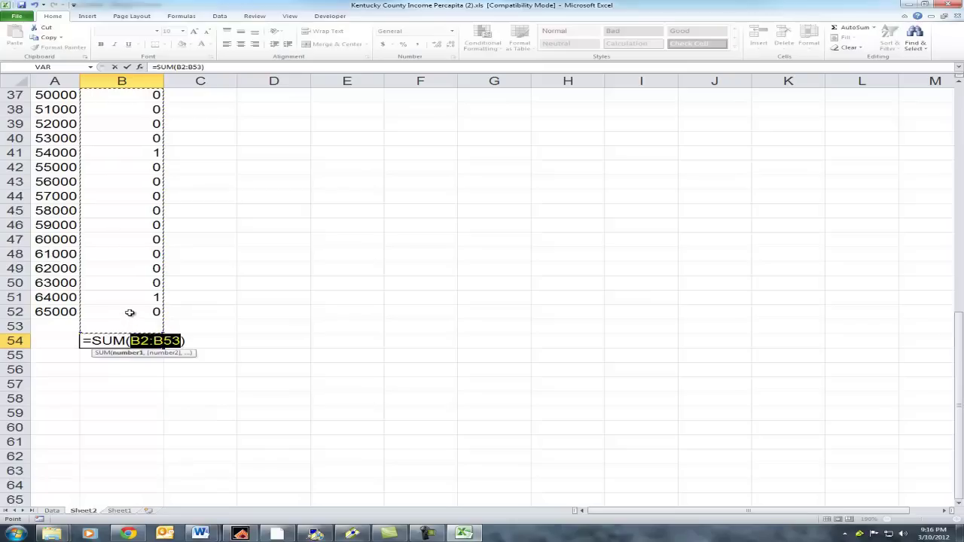
key(Return)
key(Up)
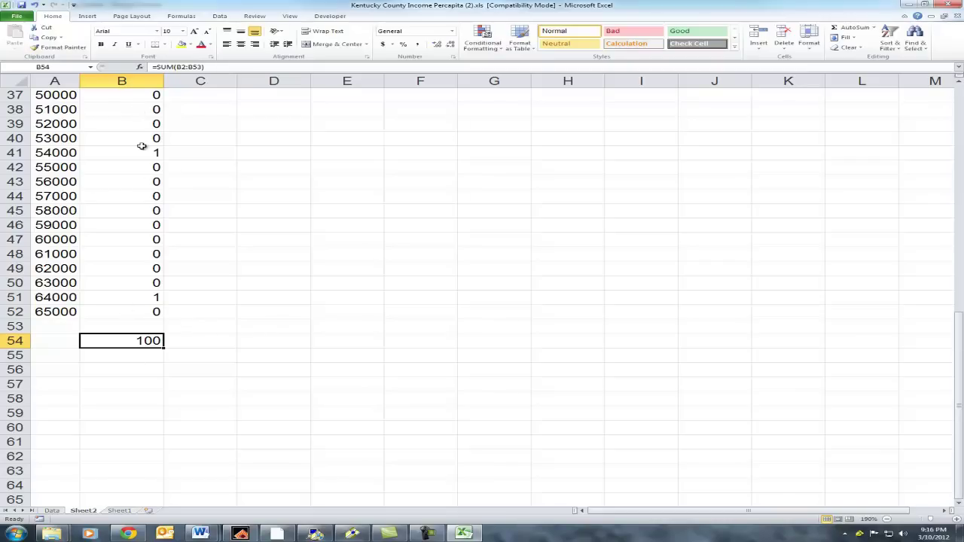
scroll(142, 148, up, 6)
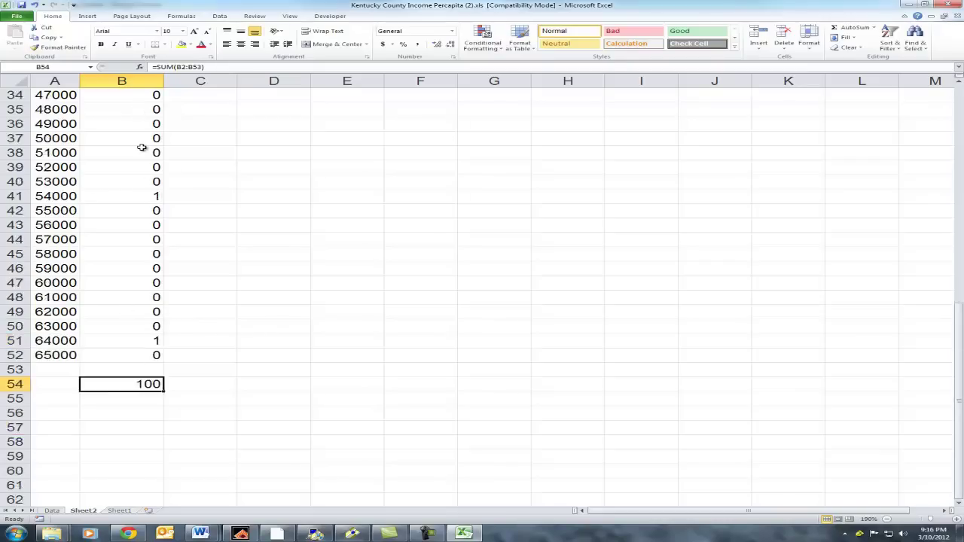
scroll(142, 148, down, 7)
scroll(141, 150, down, 3)
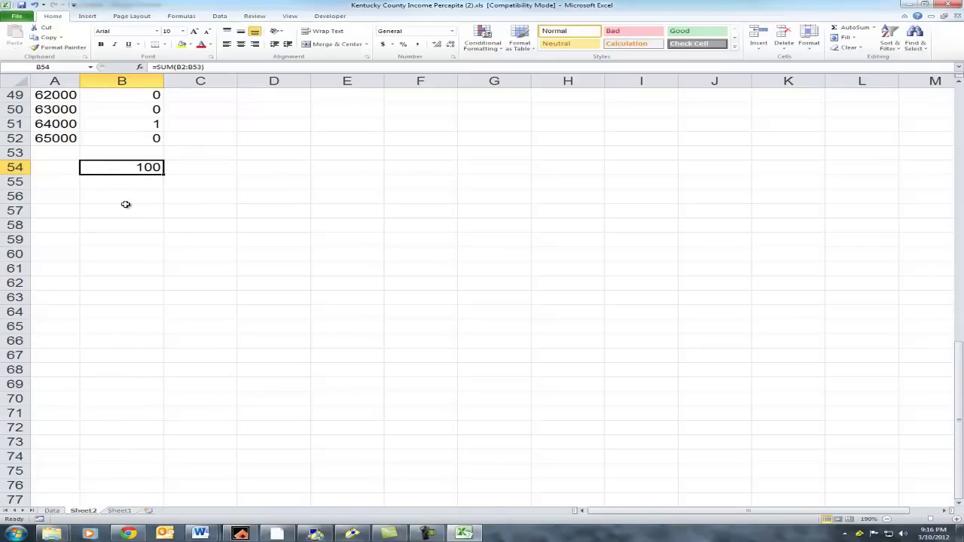
Confirm the Data sheet's county list ends with Pulaski in row 101, then return to Sheet2.
click(57, 510)
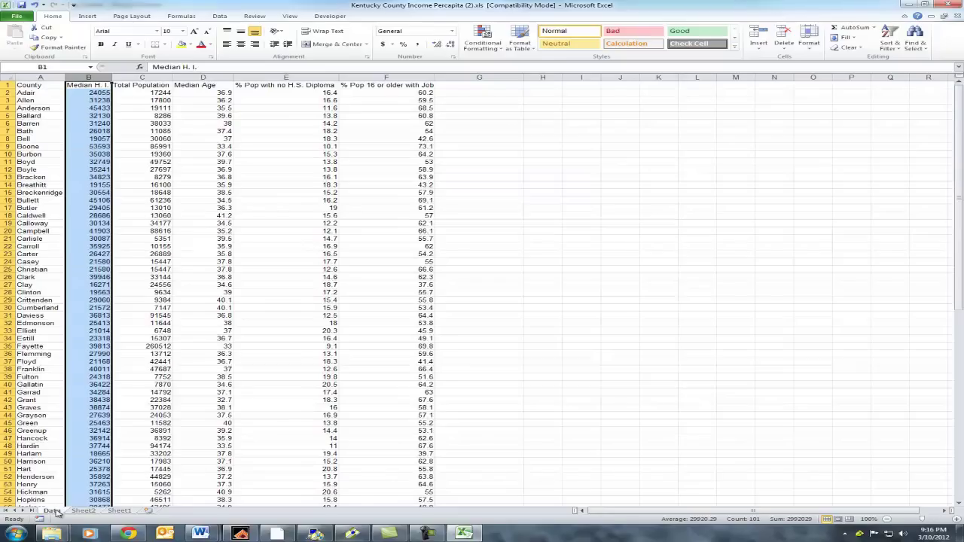
scroll(154, 424, down, 20)
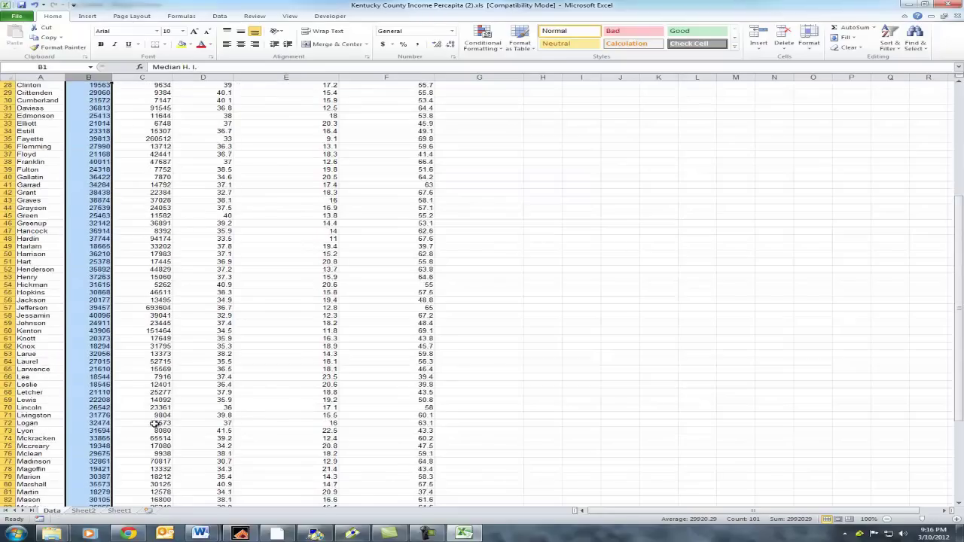
scroll(110, 432, up, 3)
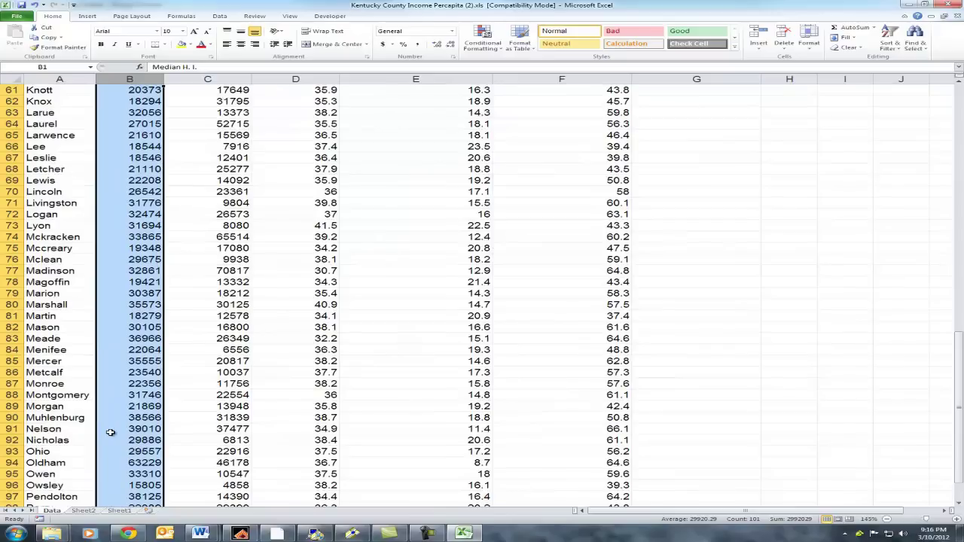
scroll(110, 432, up, 3)
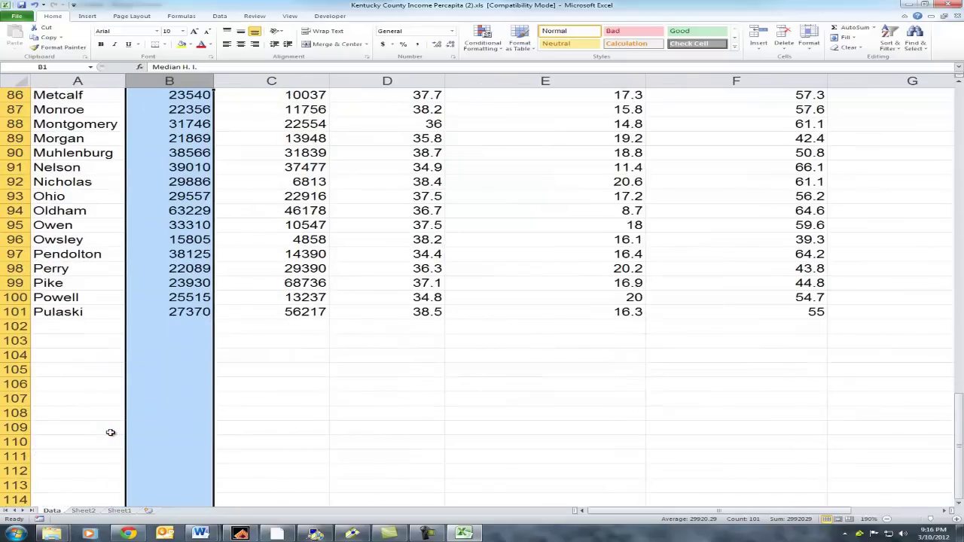
click(68, 312)
click(192, 315)
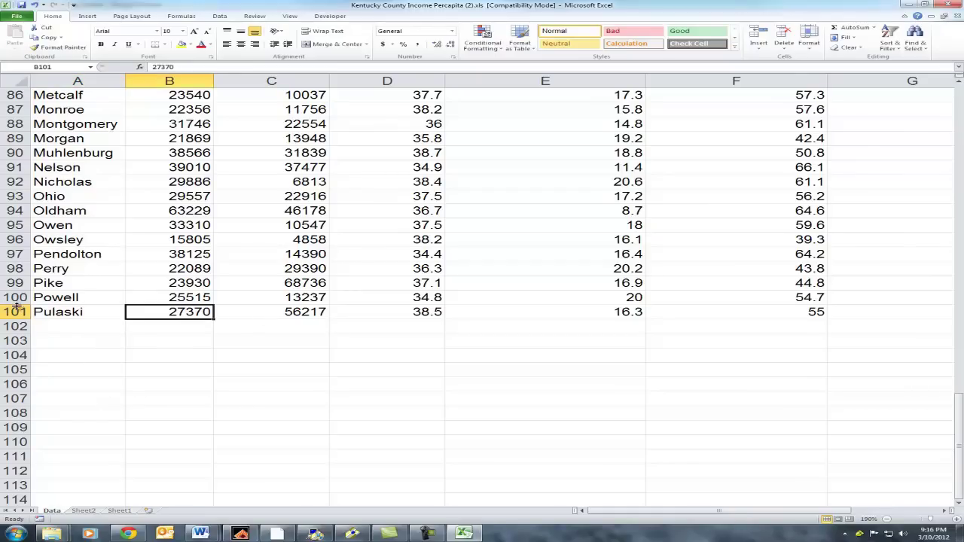
scroll(16, 309, up, 20)
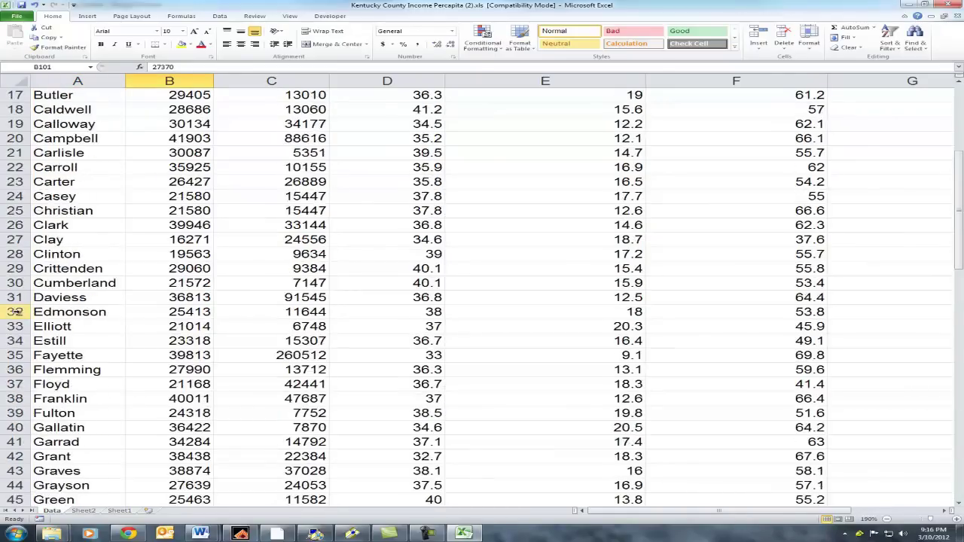
scroll(17, 311, up, 5)
click(177, 98)
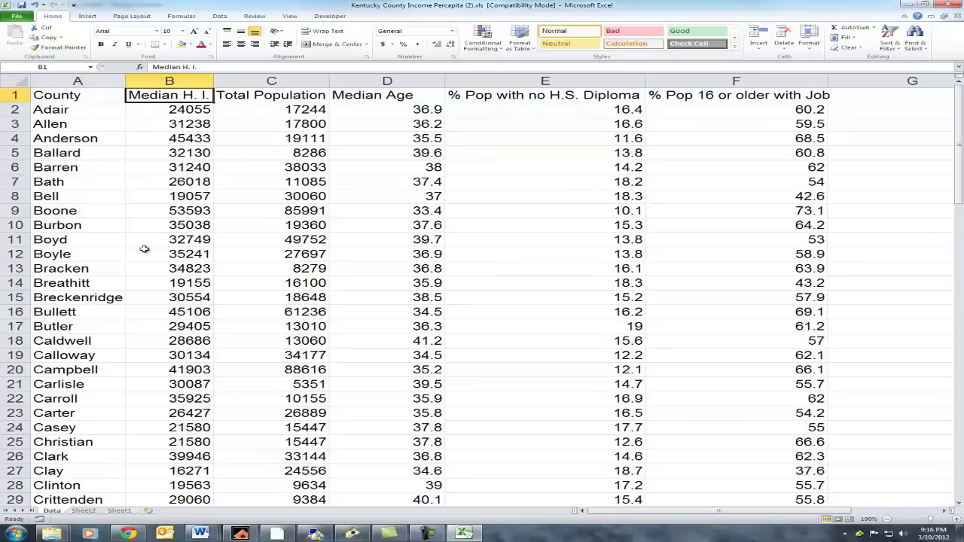
click(83, 511)
scroll(138, 503, up, 11)
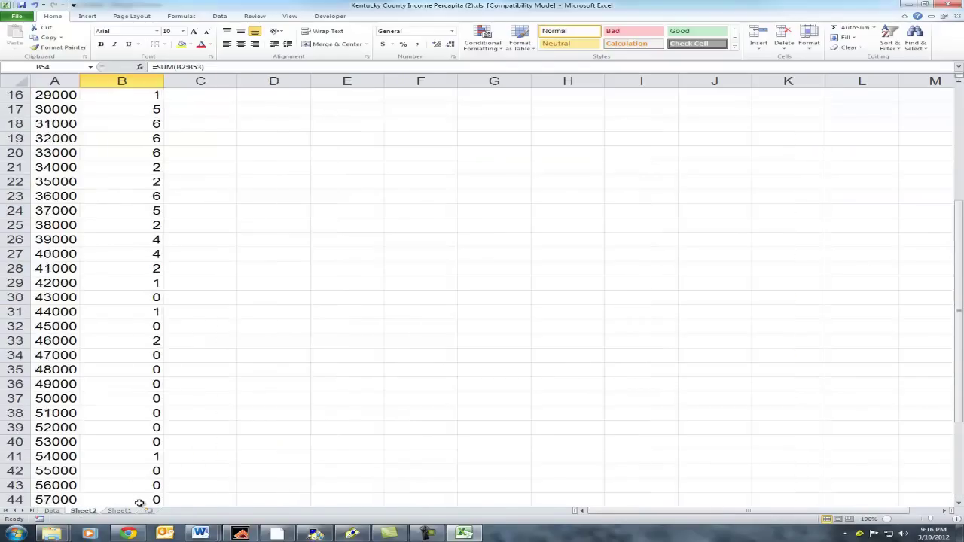
scroll(139, 504, up, 5)
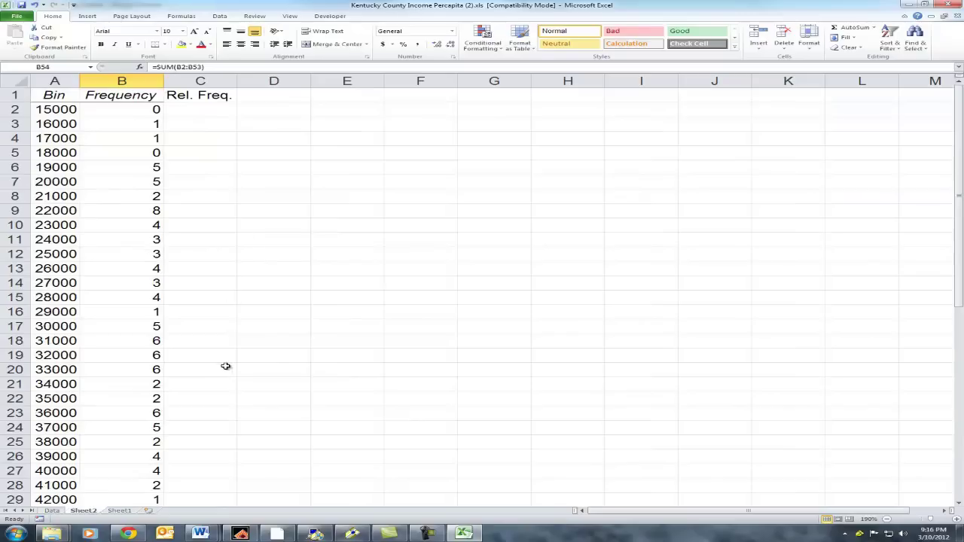
scroll(230, 363, down, 5)
scroll(232, 361, down, 6)
scroll(232, 360, up, 11)
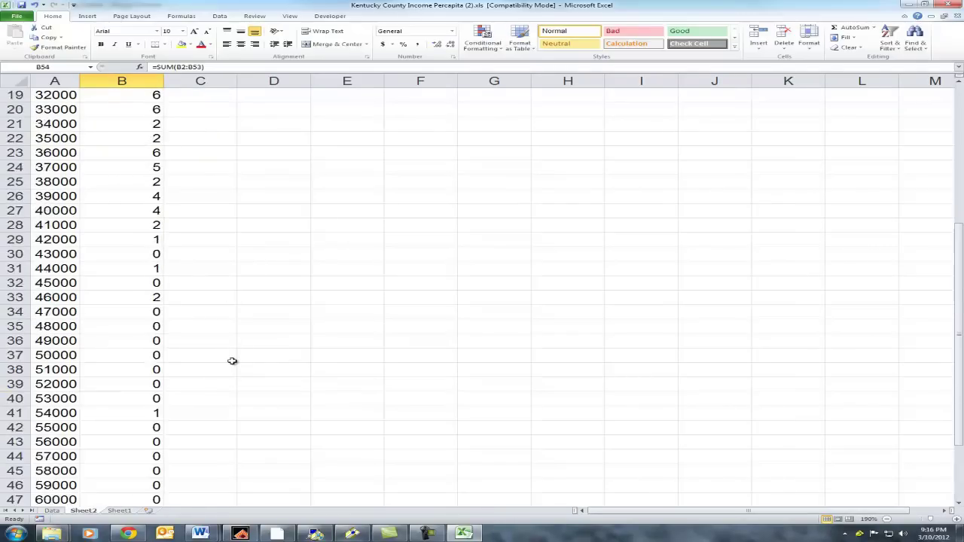
click(143, 128)
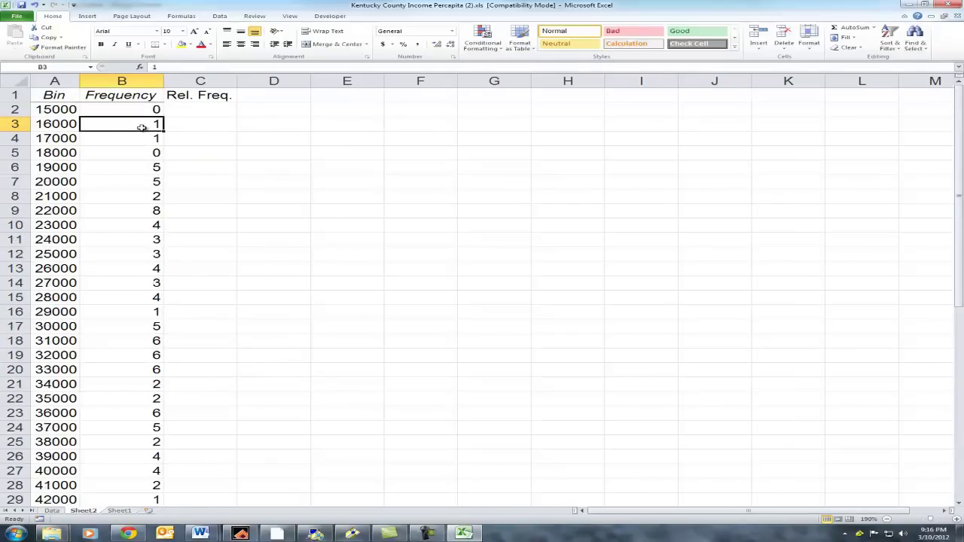
click(213, 112)
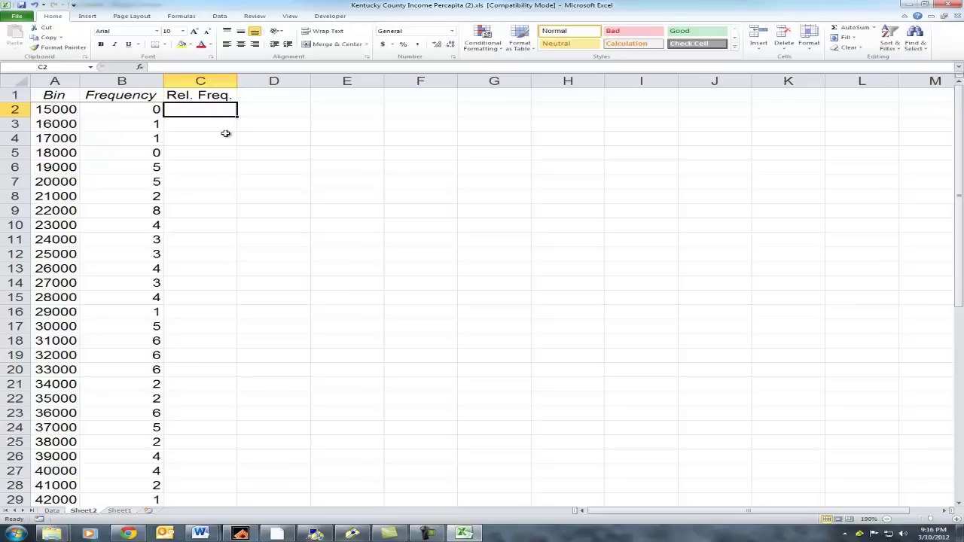
Enter =B2/B54 in C2 and begin filling it down column C.
text(=)
key(Left)
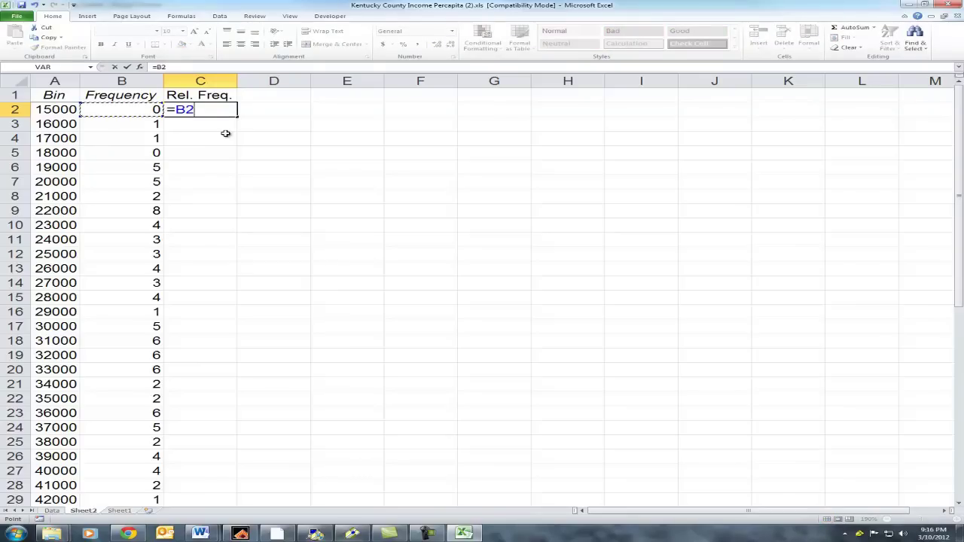
text(/)
key(Left)
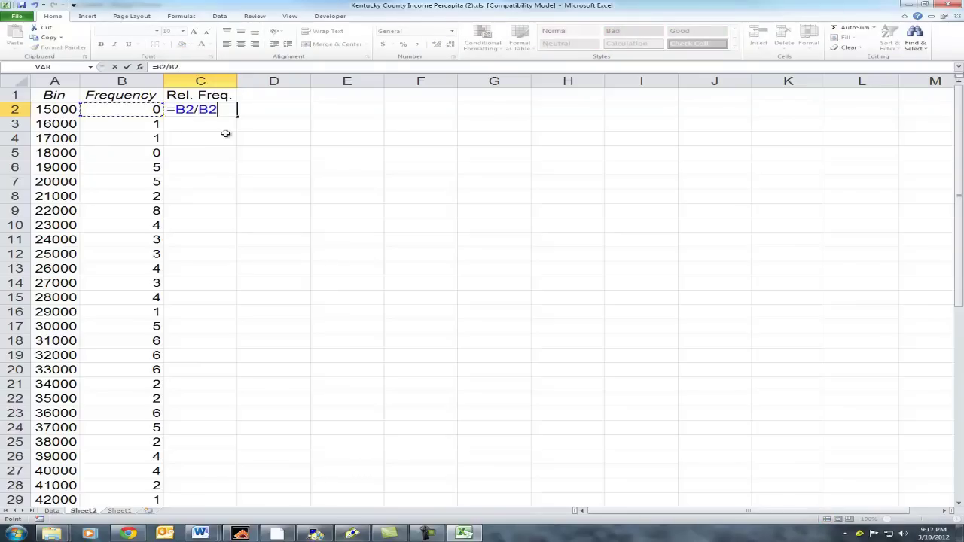
key(ctrl+Down)
key(Down)
key(Down)
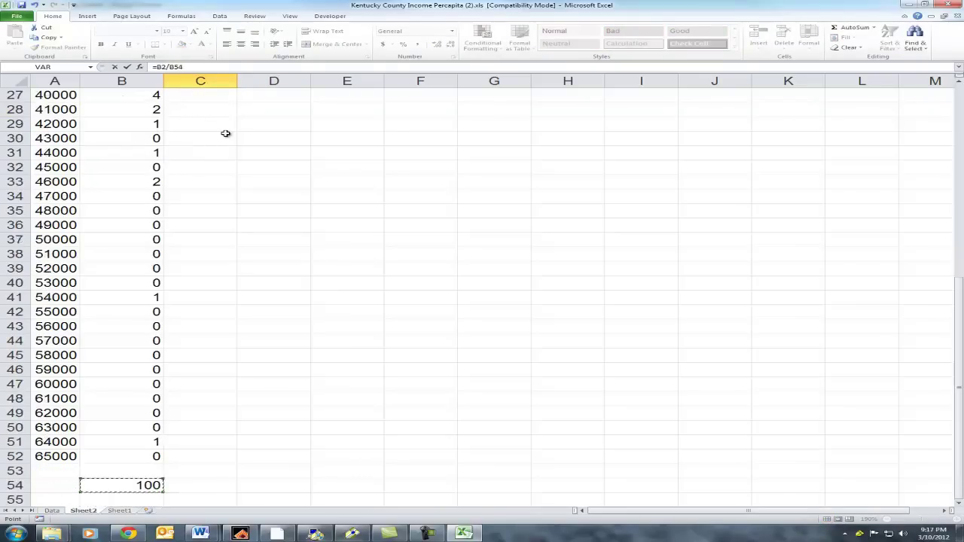
key(Return)
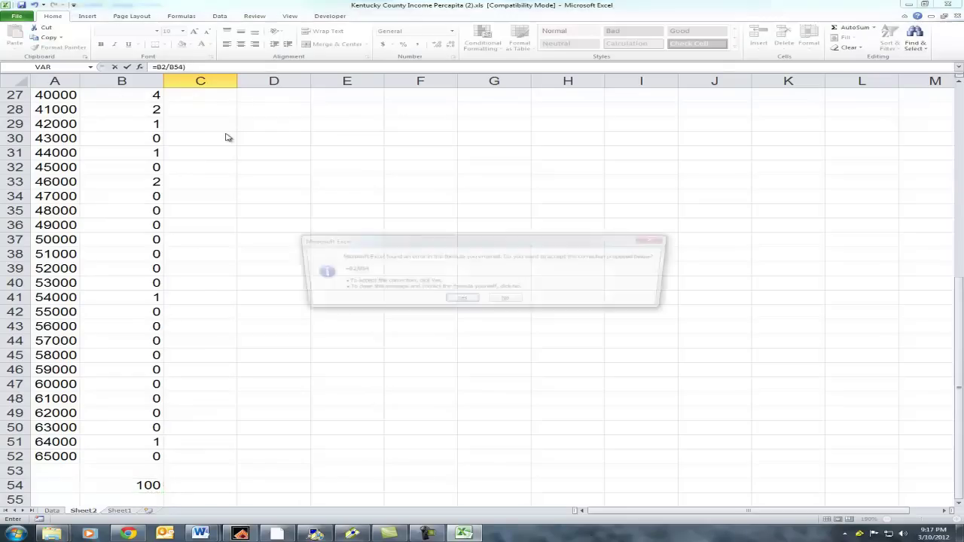
key(Return)
key(Up)
scroll(225, 133, up, 1)
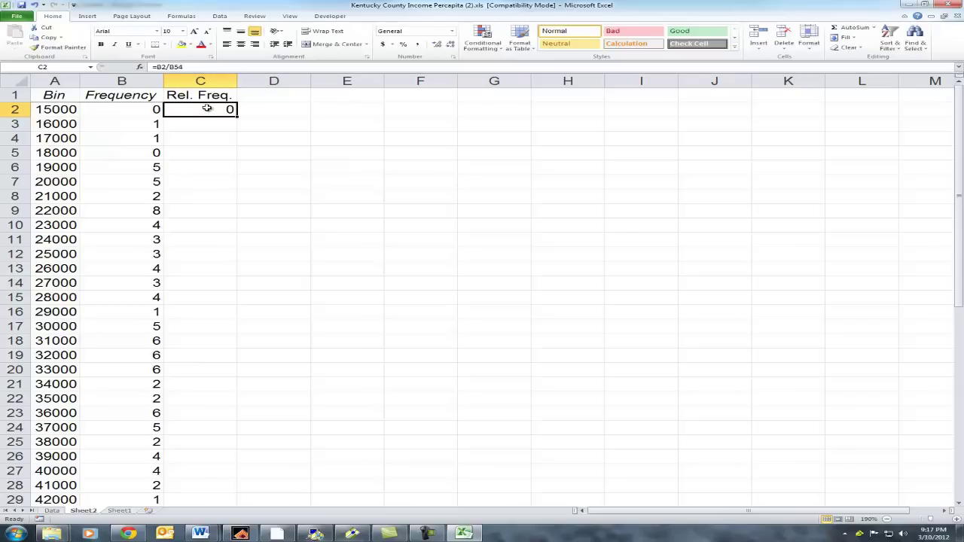
drag(238, 117, 243, 206)
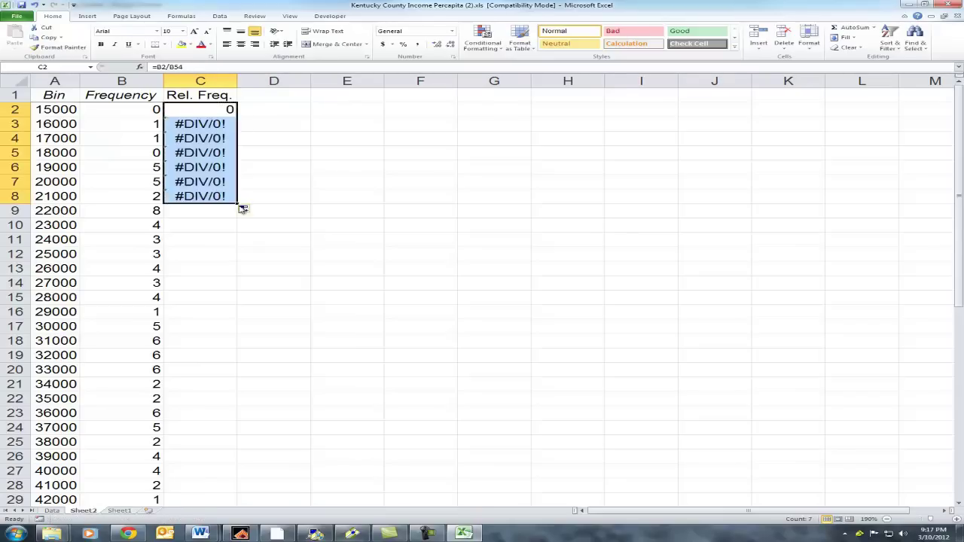
click(210, 125)
click(214, 111)
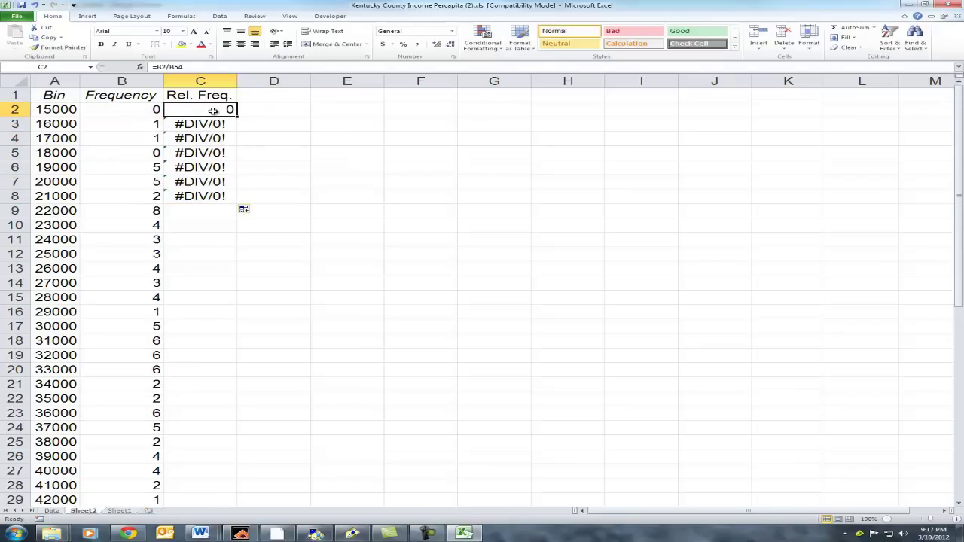
Make the divisor absolute as =B2/$B$54 and fill the formula down to C52.
double_click(213, 111)
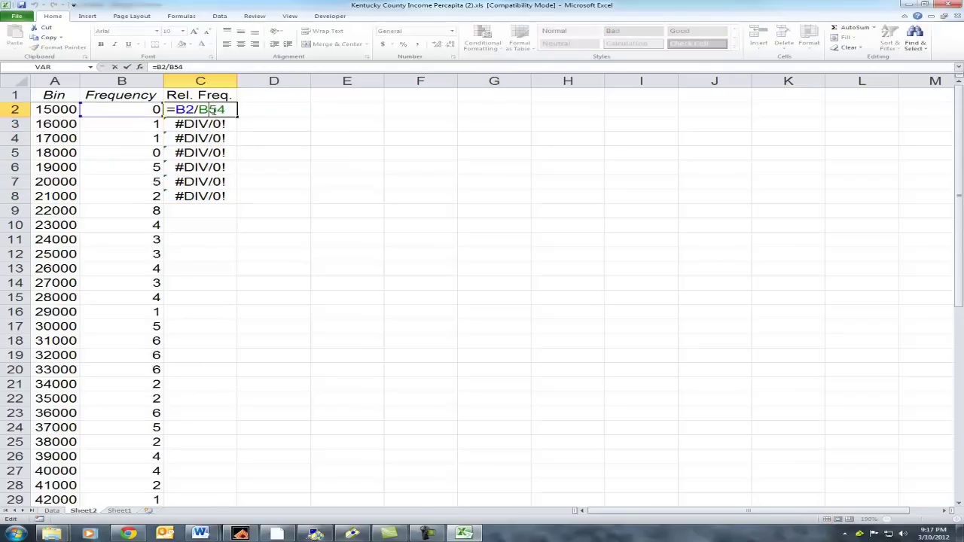
click(228, 67)
key(F4)
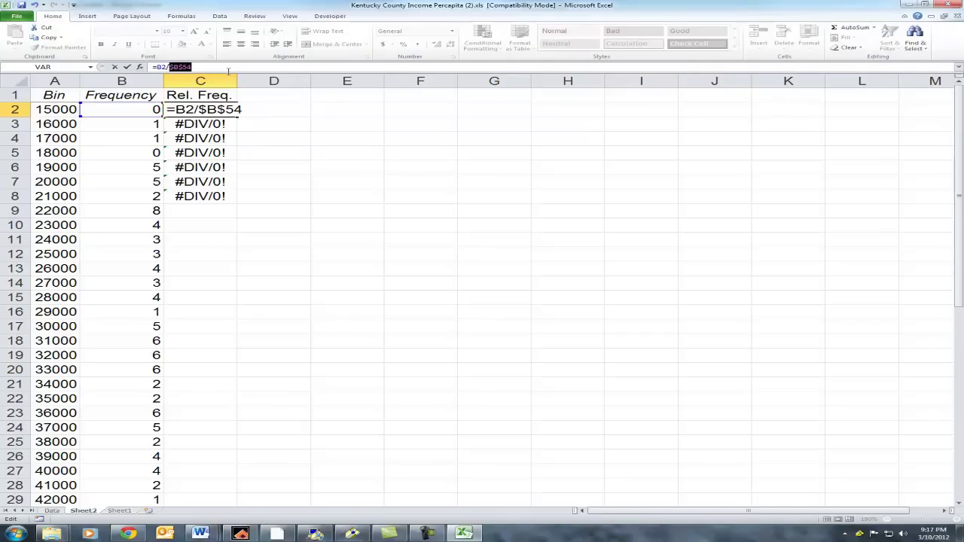
key(Return)
click(231, 111)
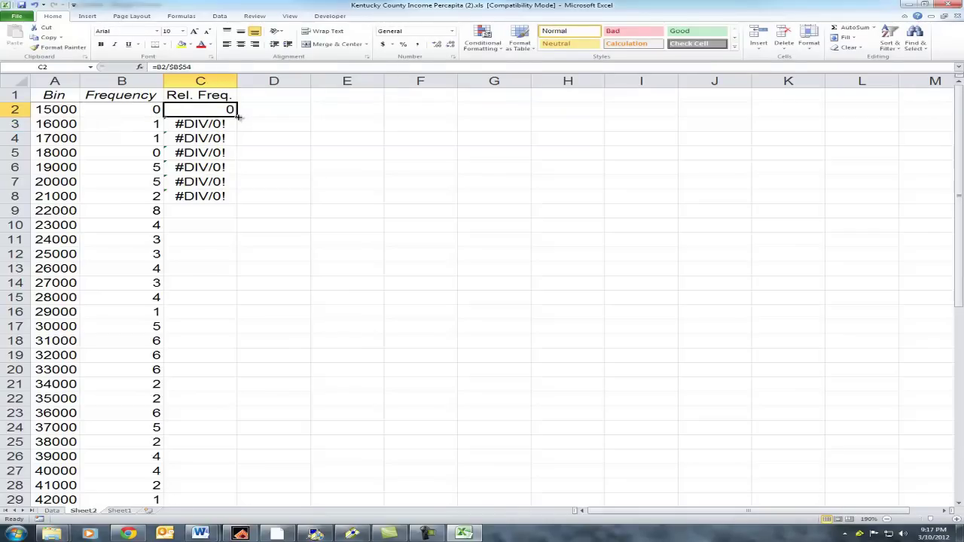
drag(237, 115, 213, 488)
scroll(291, 441, up, 8)
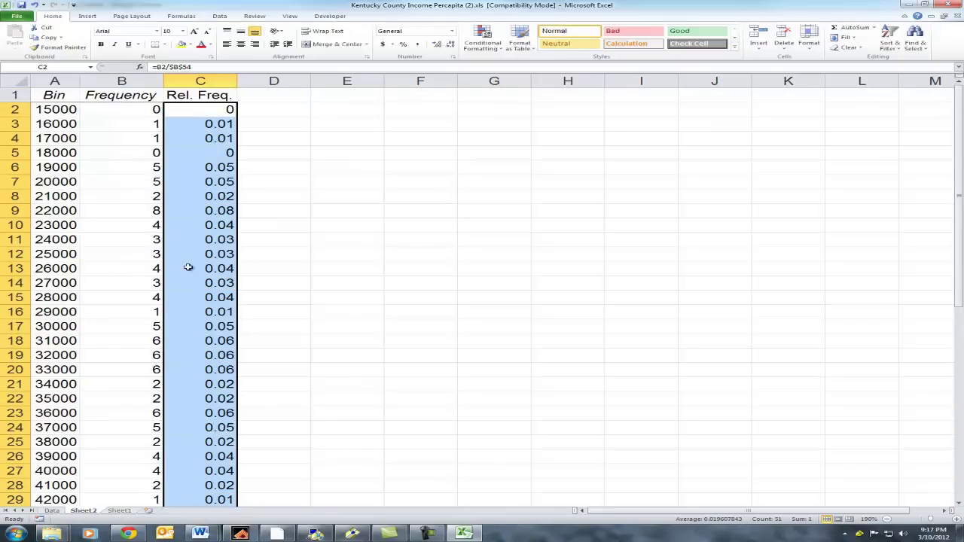
click(297, 207)
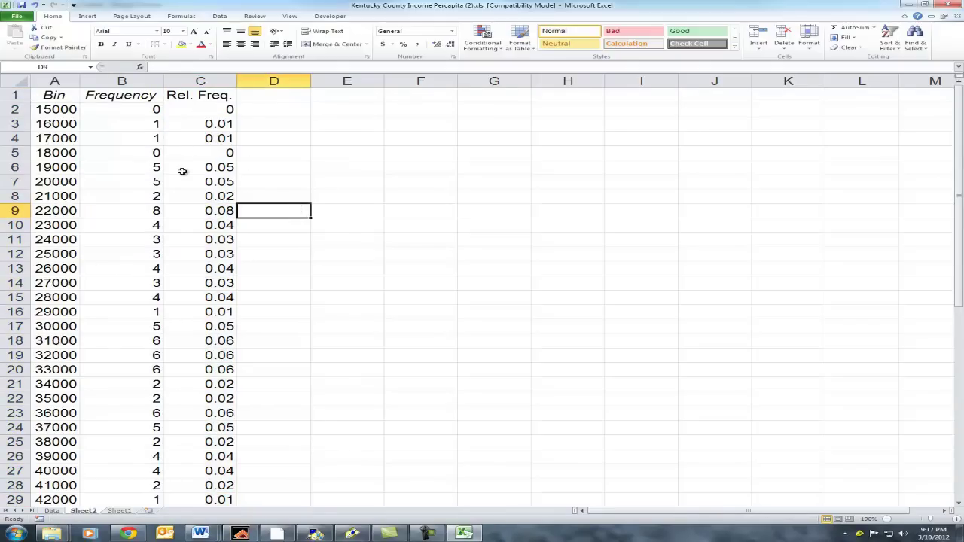
Copy the B54 total formula across to C54, totalling the relative frequencies to 1.
scroll(197, 313, down, 4)
scroll(197, 313, down, 9)
click(161, 300)
drag(165, 304, 208, 304)
click(193, 314)
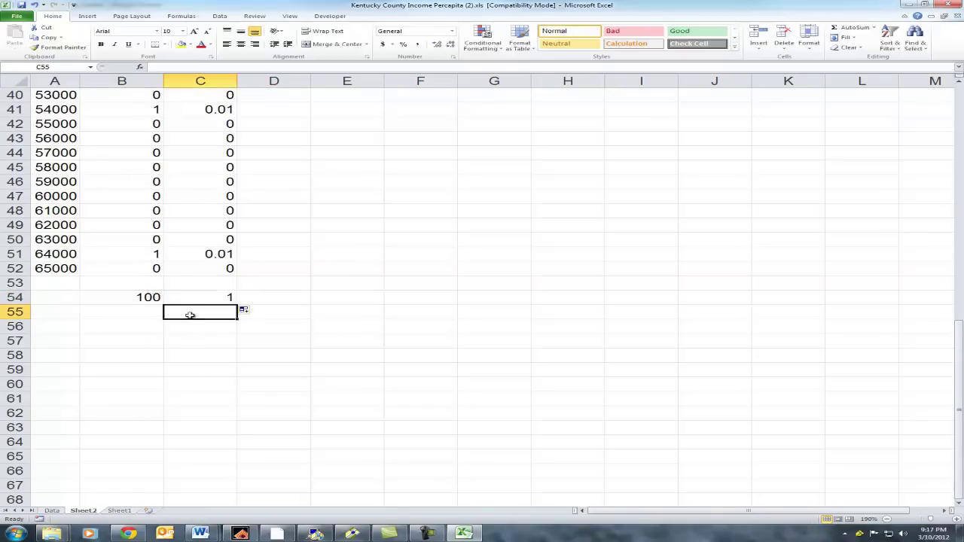
click(117, 316)
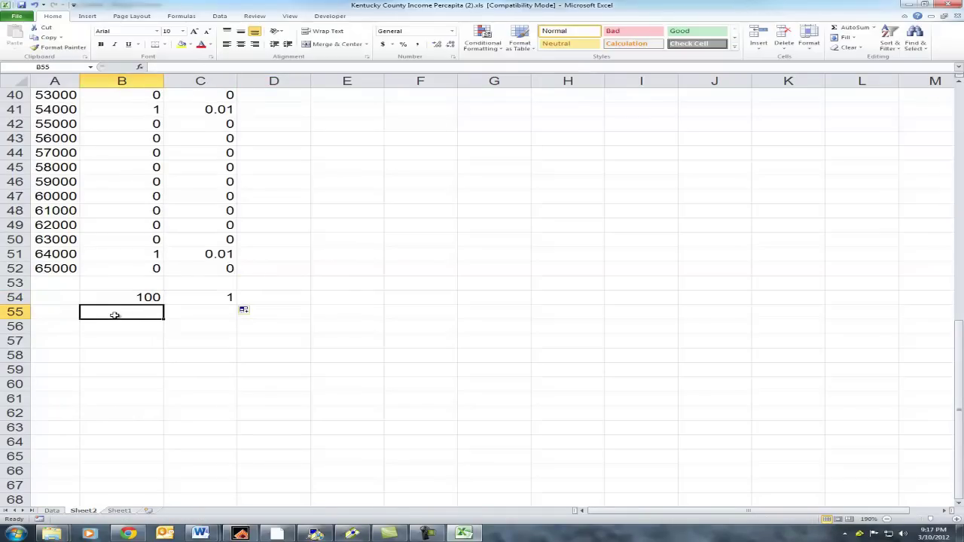
Give the totals in B54:C54 a Top and Double Bottom Border.
click(123, 300)
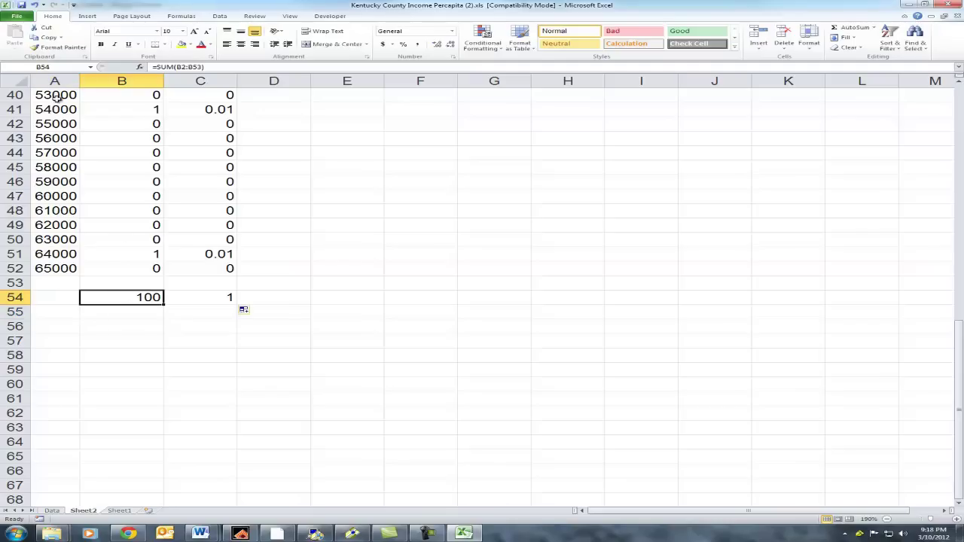
drag(89, 299, 200, 297)
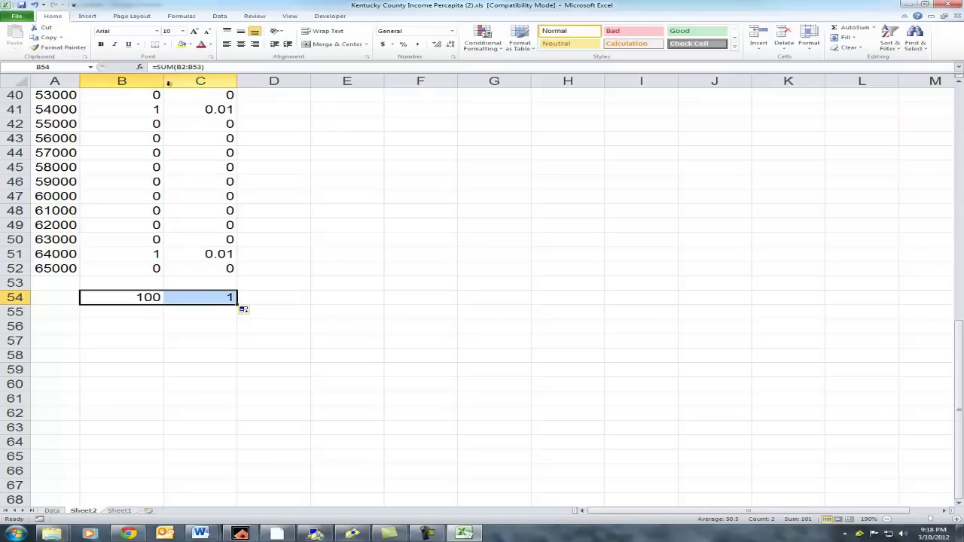
click(166, 44)
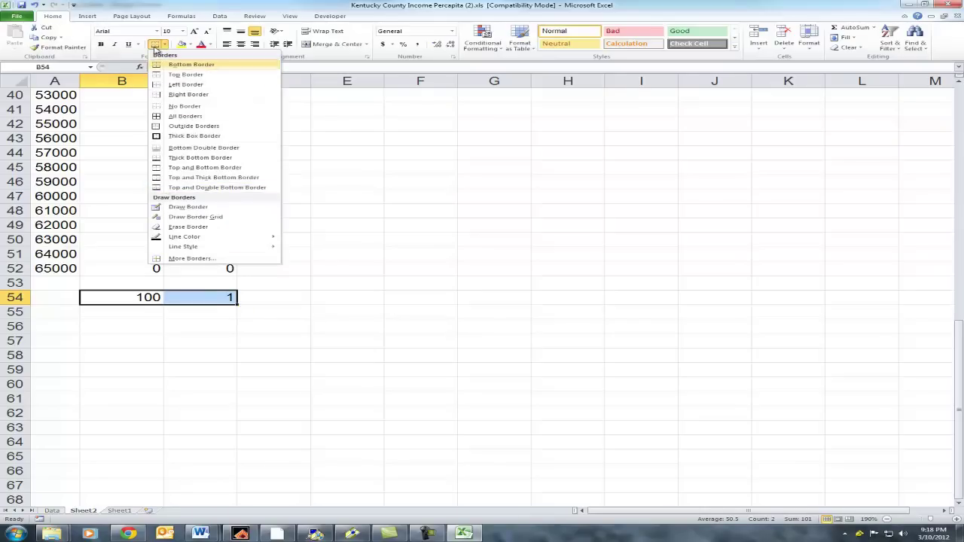
click(156, 189)
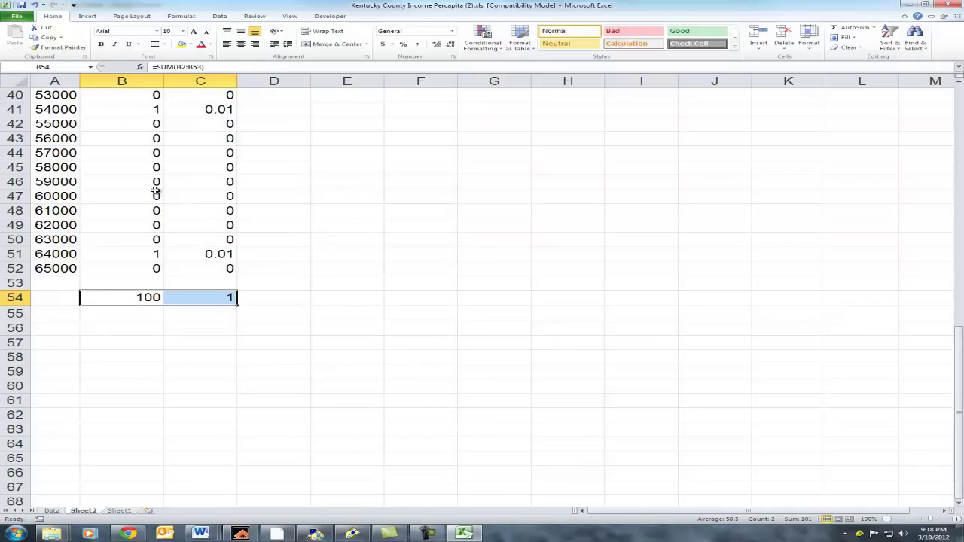
key(Tab)
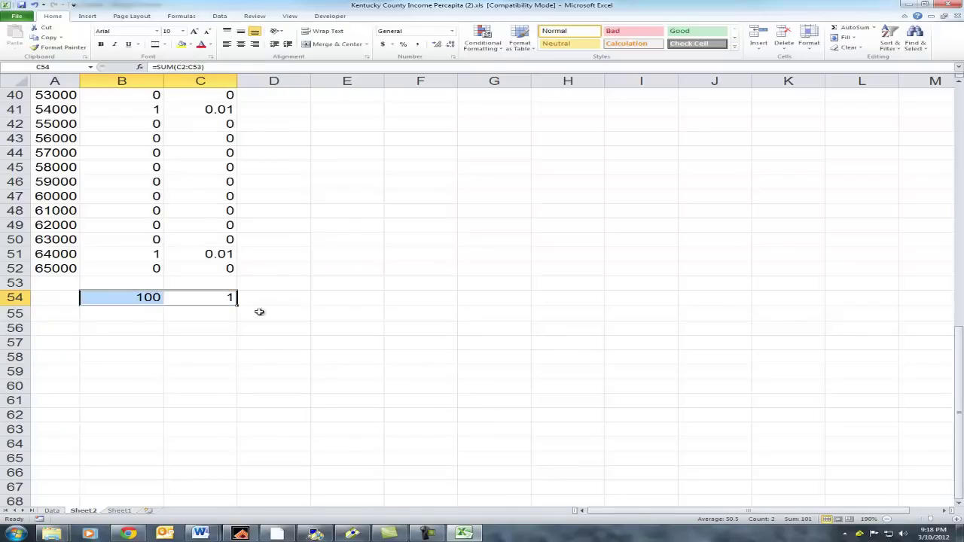
click(262, 354)
click(298, 333)
click(268, 304)
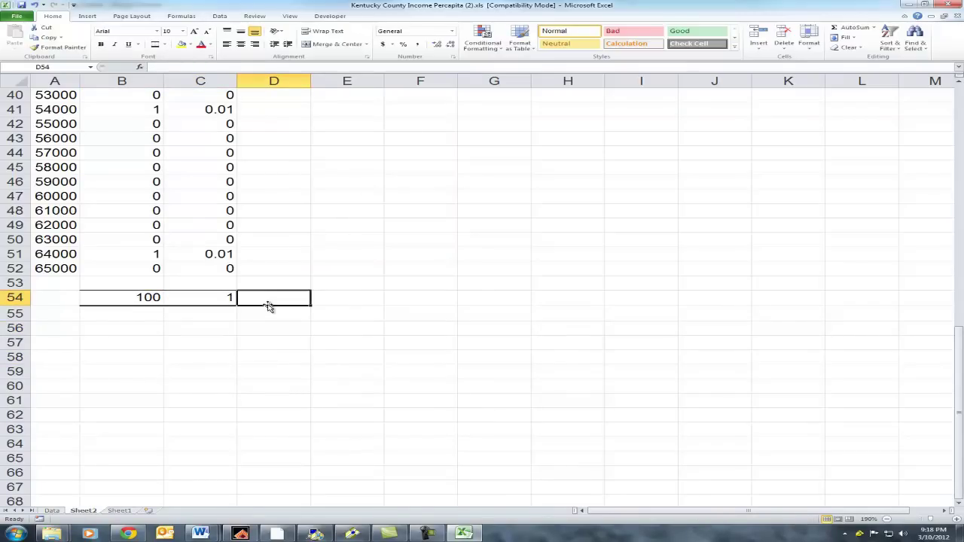
Format Paint the Frequency header's style onto the Rel. Freq. heading, making it italic.
scroll(271, 301, up, 13)
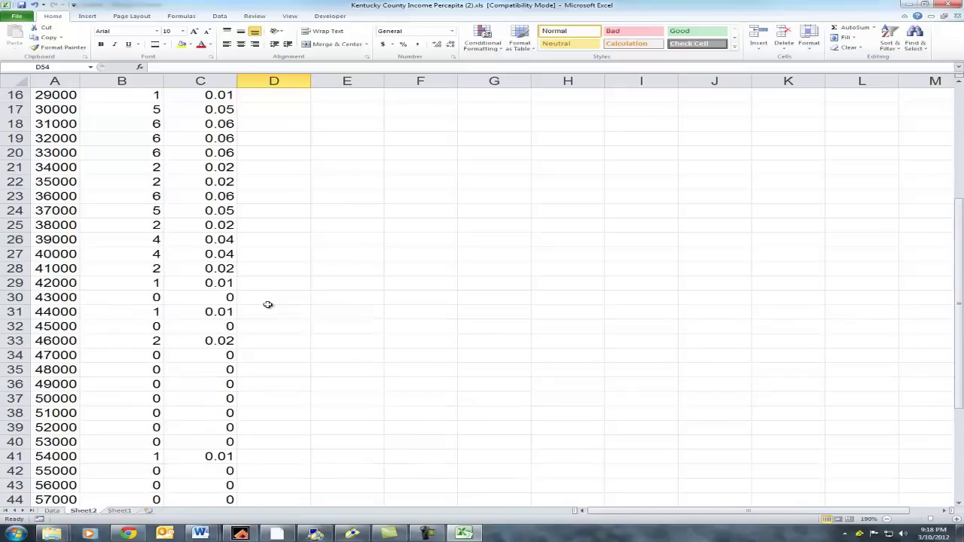
click(158, 95)
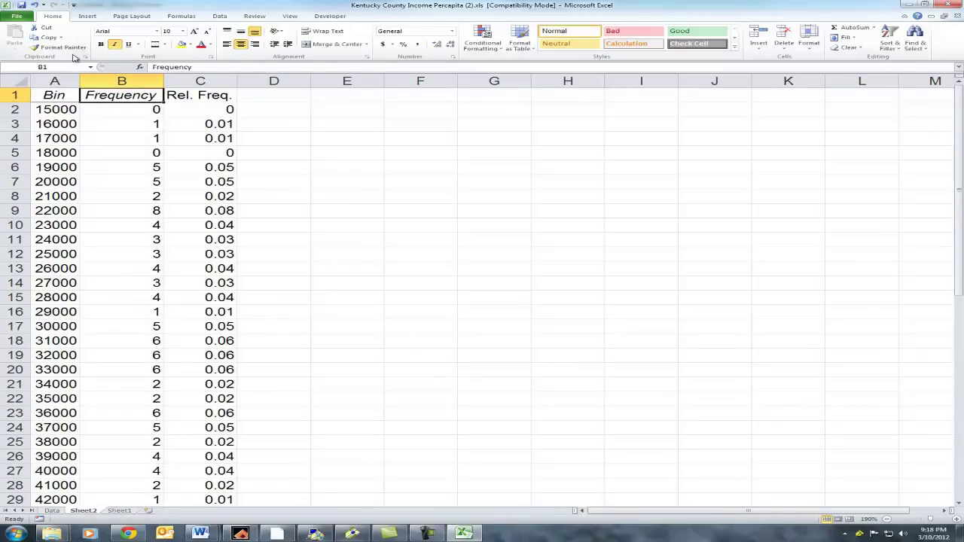
click(63, 47)
click(222, 96)
click(282, 135)
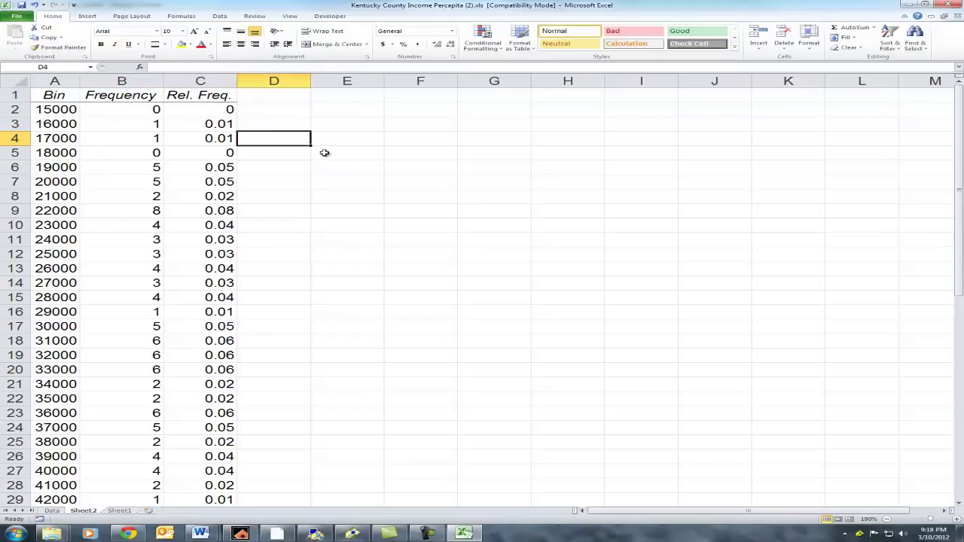
click(414, 170)
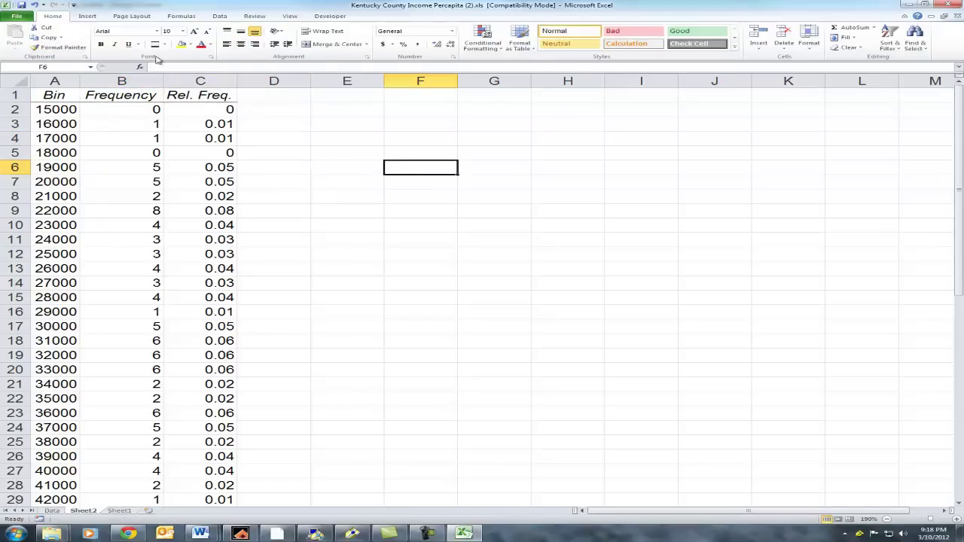
Insert an empty Scatter with Smooth Lines chart and drag it beside the table.
click(92, 17)
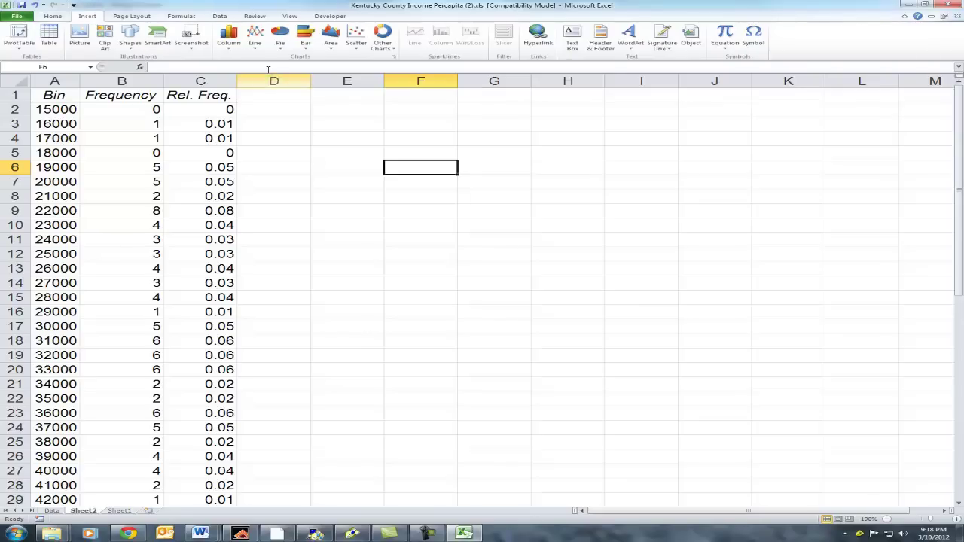
click(357, 39)
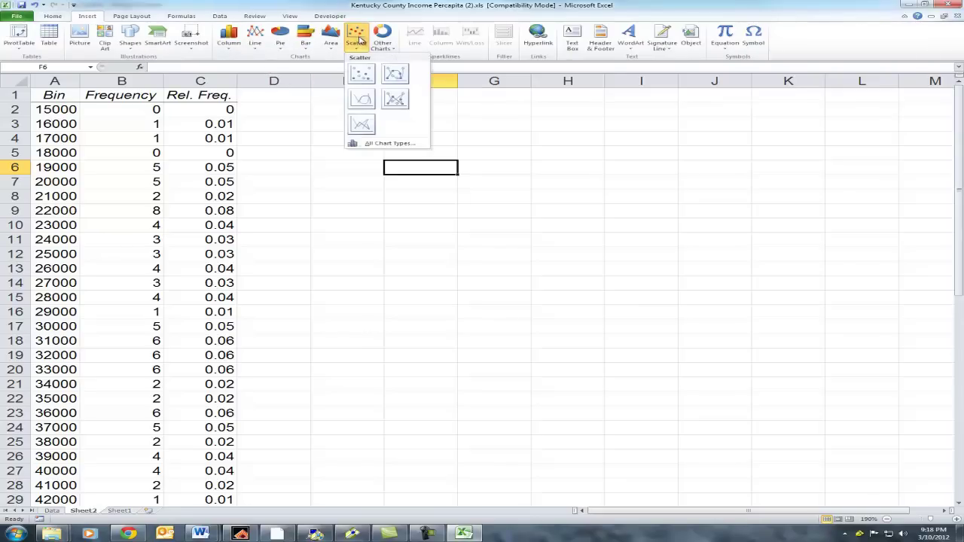
click(366, 105)
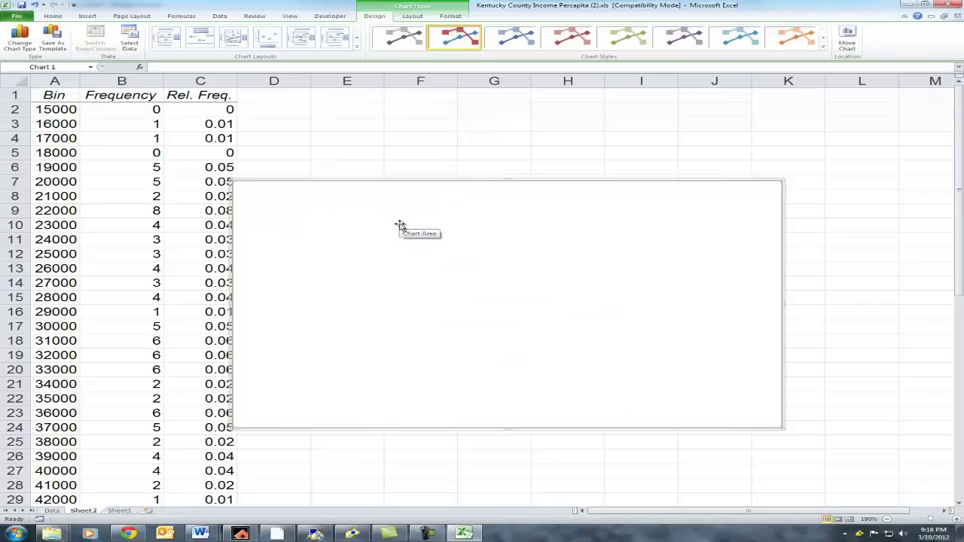
drag(396, 178, 477, 129)
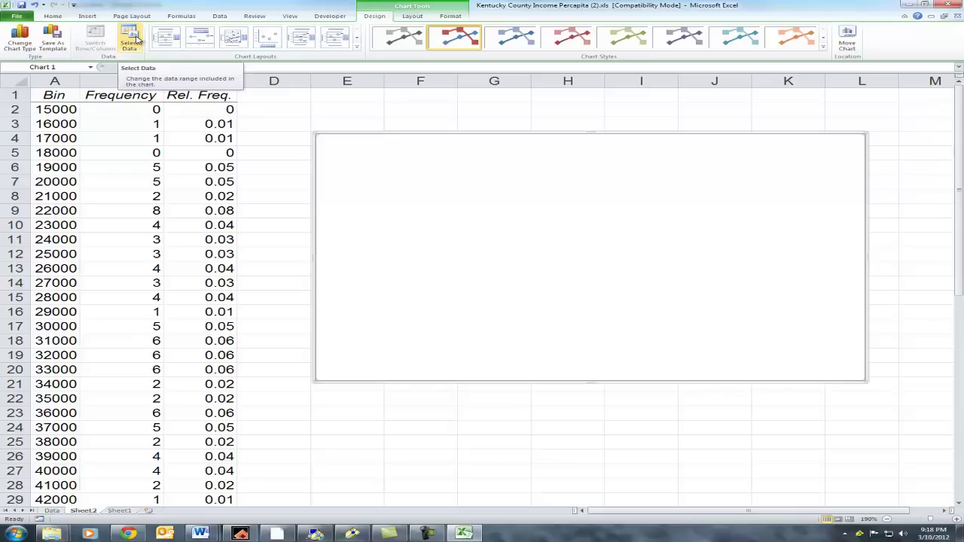
Add a new chart series with X values taken from the bins A2:A52.
click(130, 40)
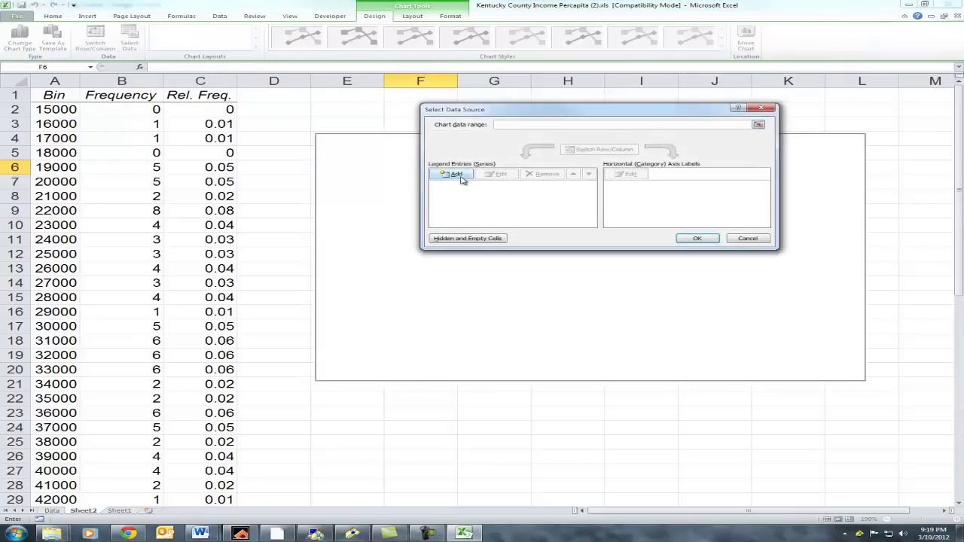
click(457, 175)
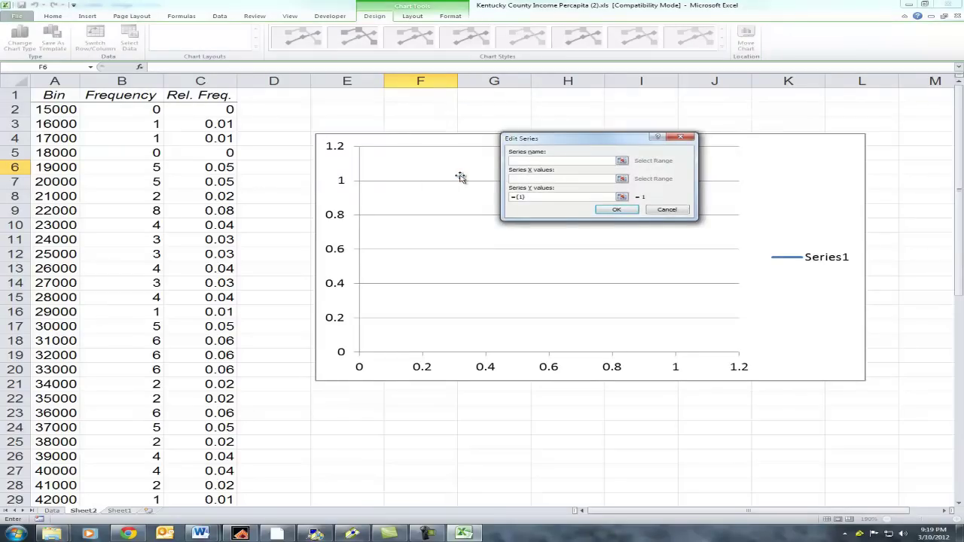
click(622, 180)
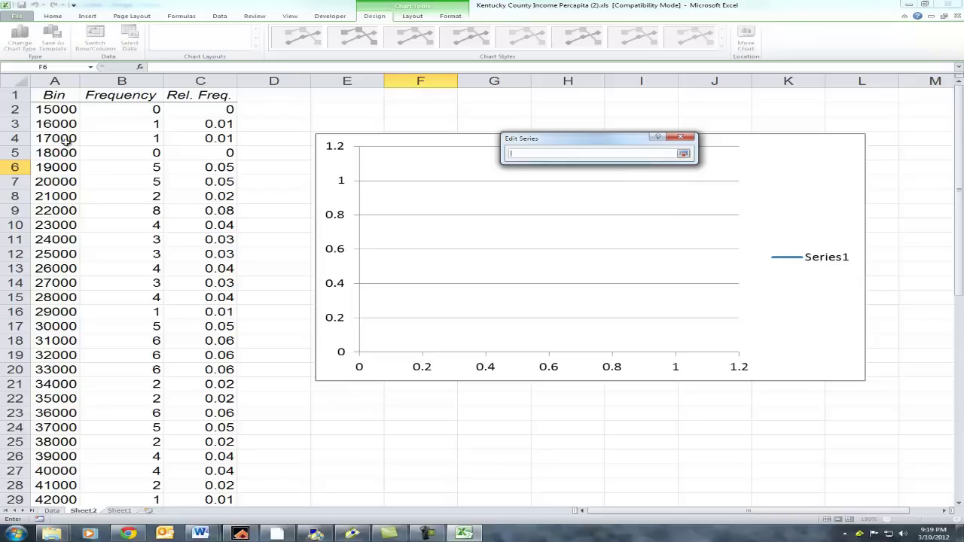
click(58, 110)
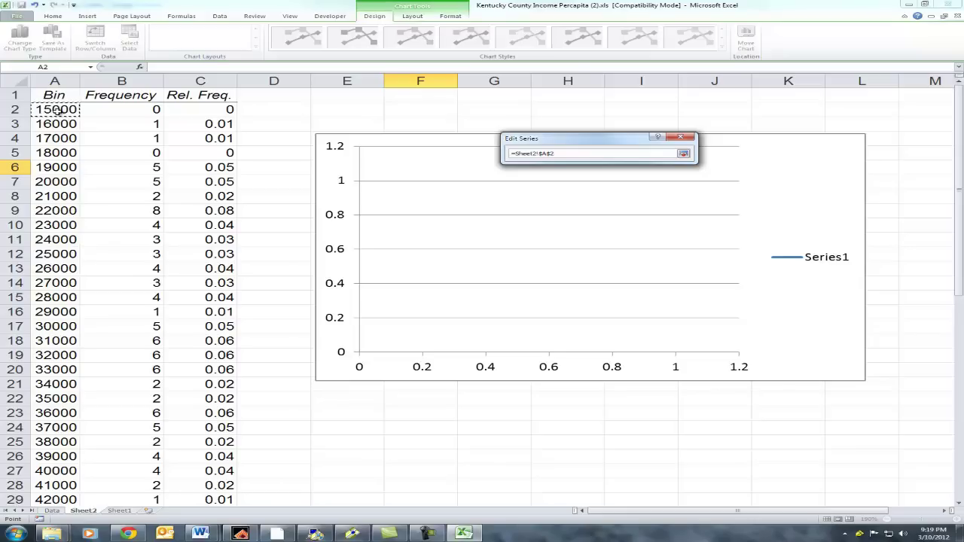
key(ctrl+shift+Down)
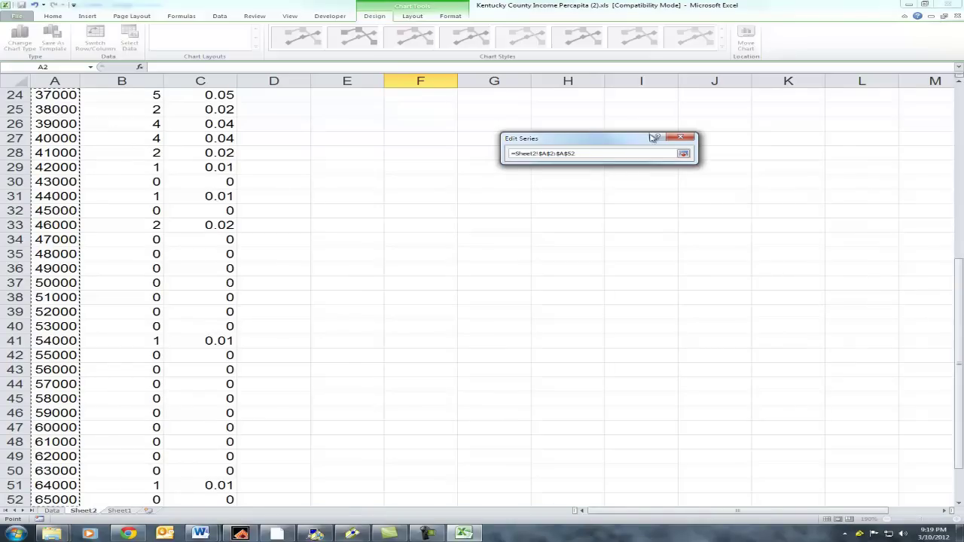
click(683, 154)
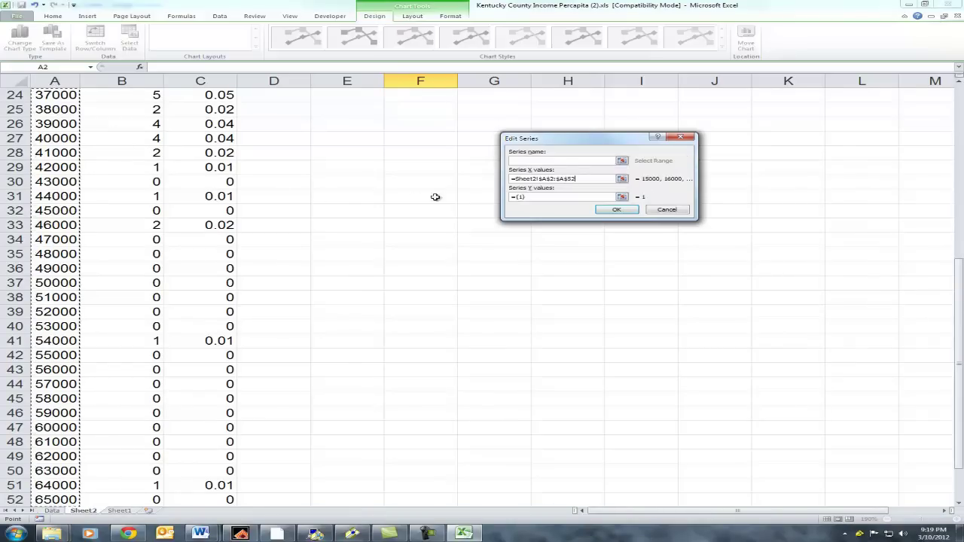
Set the series Y values to the relative frequencies C2:C52.
click(622, 197)
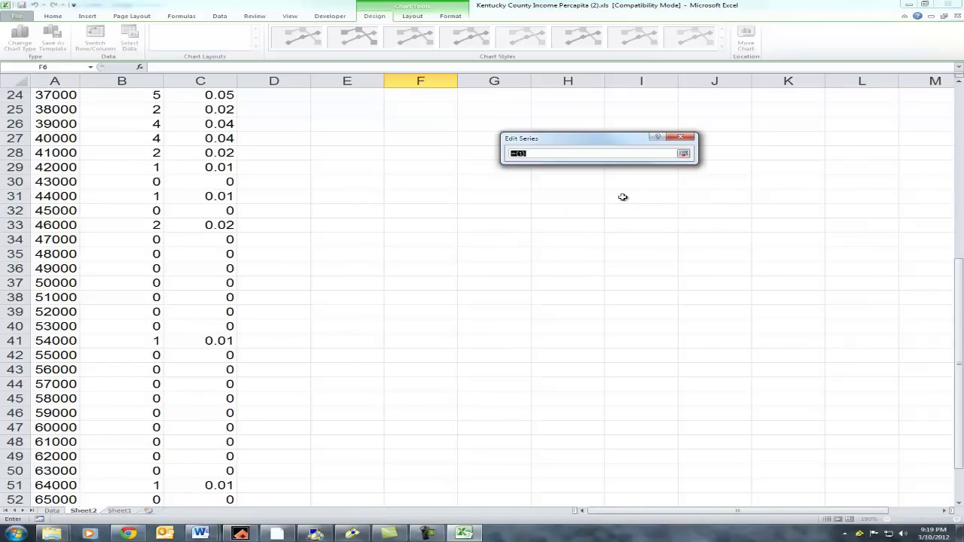
key(ctrl+Home)
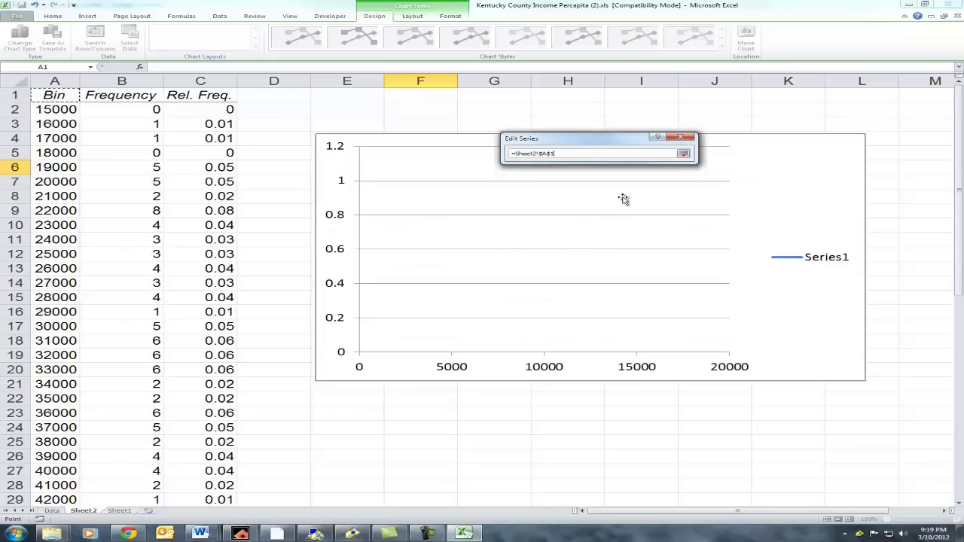
key(Right)
key(Right)
key(Down)
key(ctrl+shift+Down)
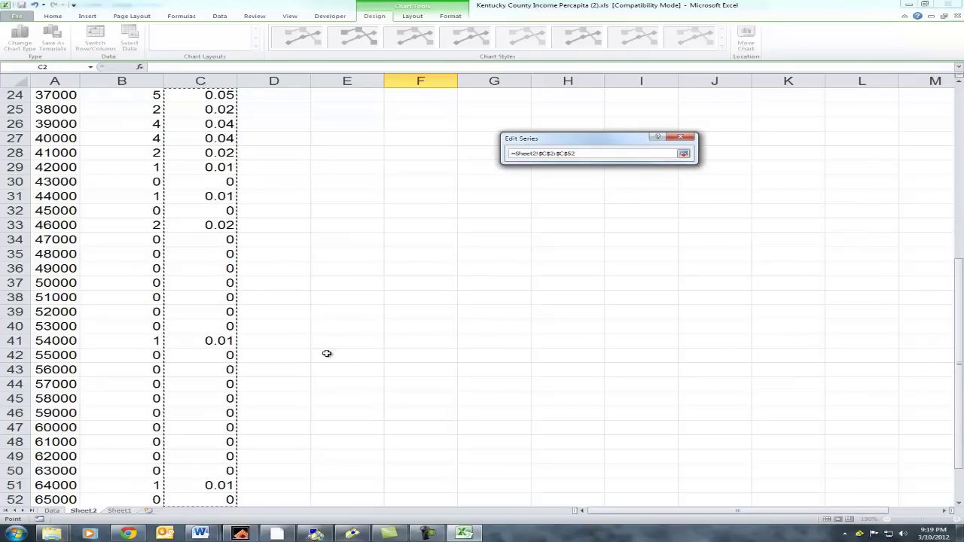
click(685, 155)
click(565, 159)
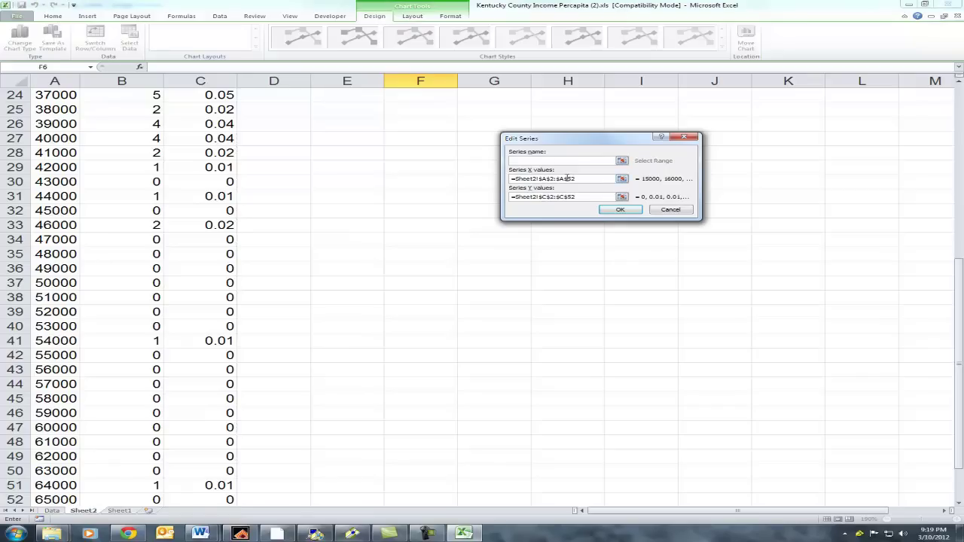
Name the series 'Prob. Dist. Of Kentucky County Median Household Inc.' and confirm it.
text(Pr)
text(ed)
text(ian Household inc.)
click(616, 210)
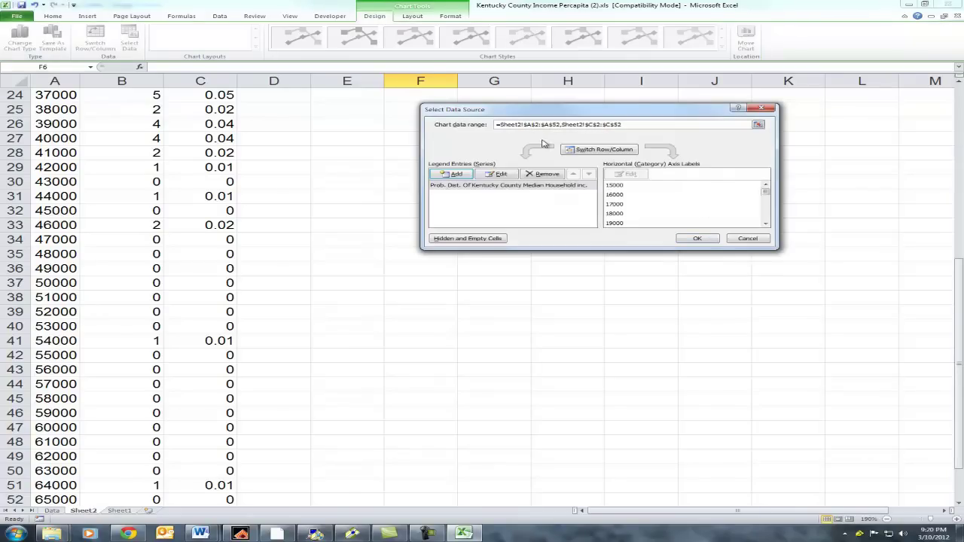
Confirm the data source and apply Layout 1 for a chart title and axis titles.
click(697, 239)
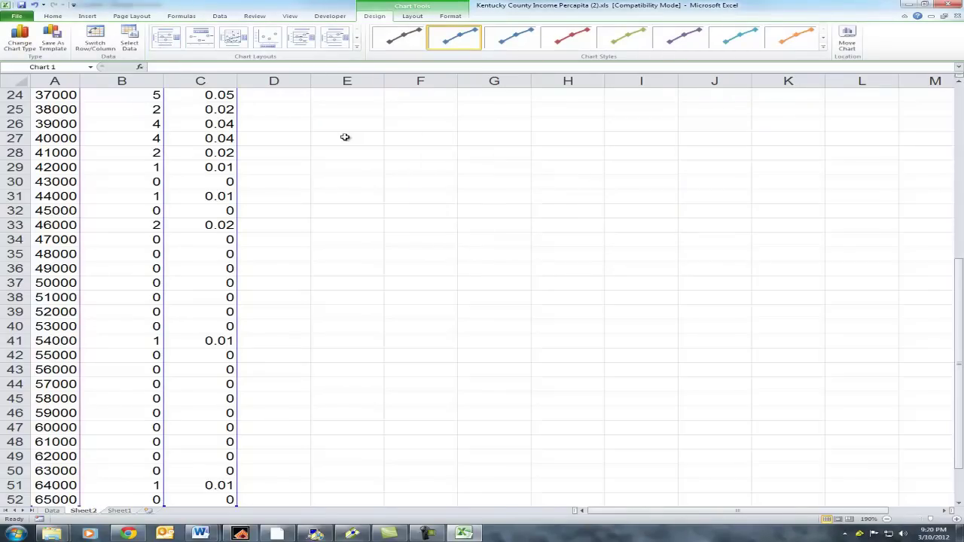
scroll(345, 137, up, 8)
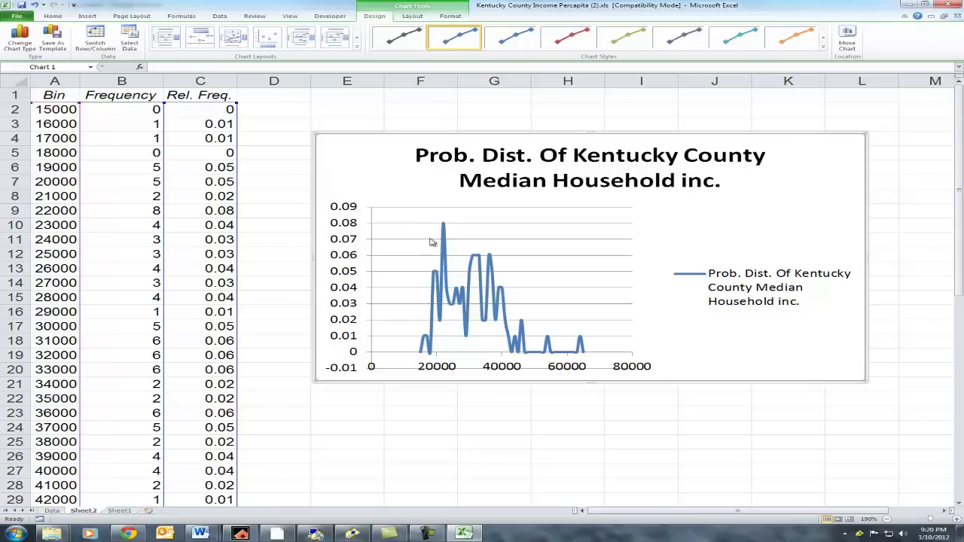
click(161, 44)
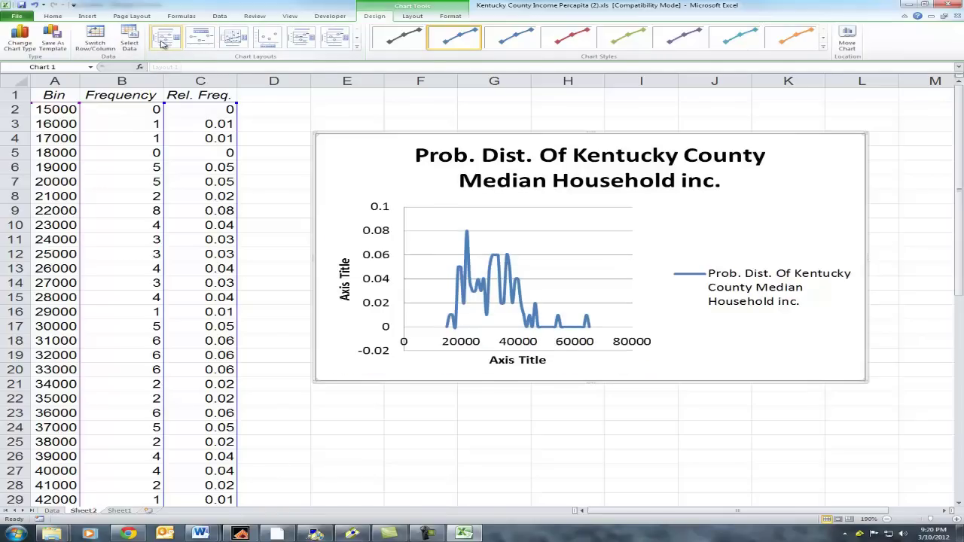
Delete the chart legend and enlarge the chart up and to the right.
click(803, 289)
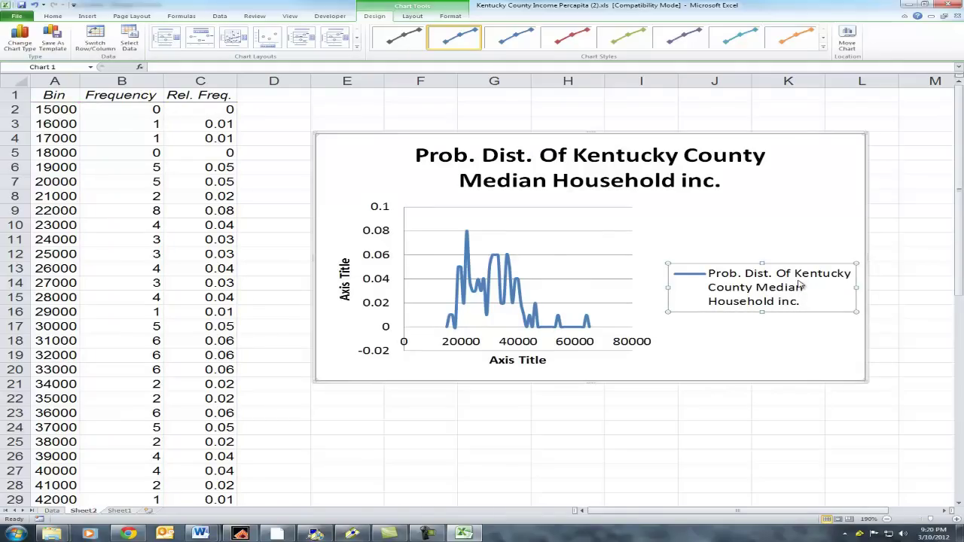
key(Delete)
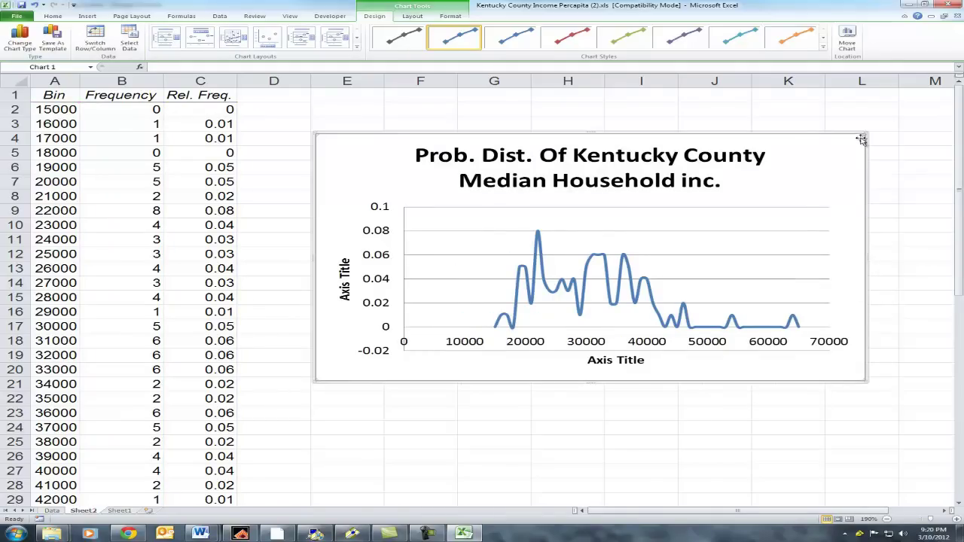
drag(864, 134, 903, 103)
Replace the vertical axis title placeholder with 'Probability'.
double_click(345, 276)
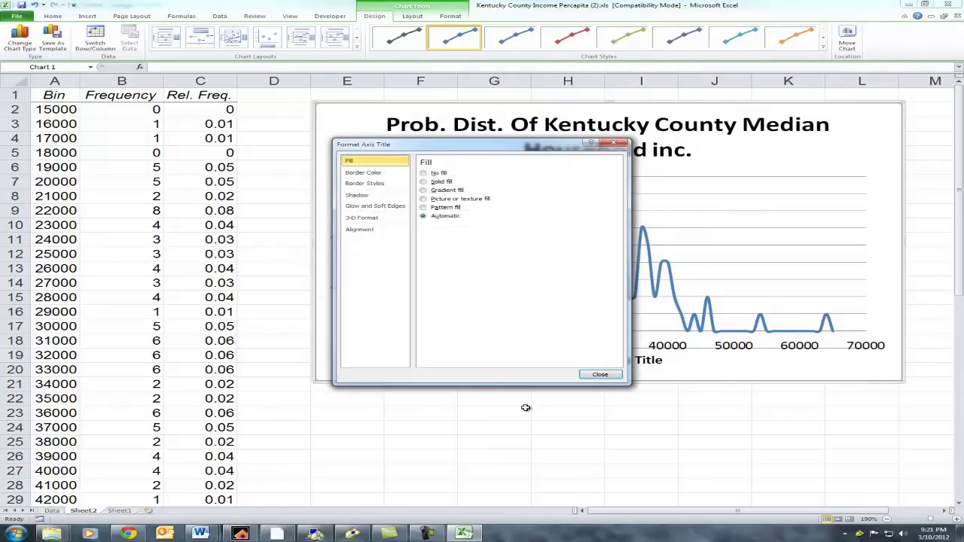
click(599, 375)
double_click(344, 255)
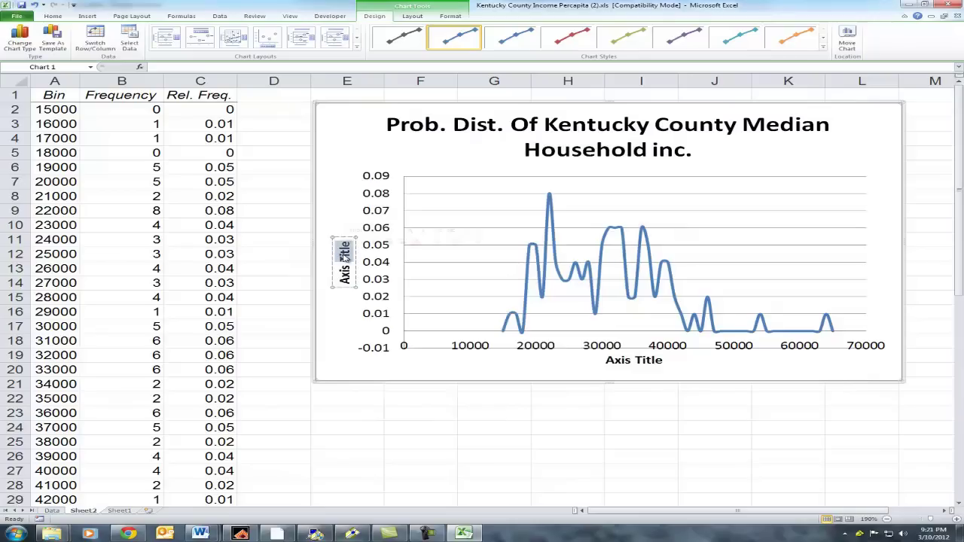
key(BackSpace)
key(BackSpace)
key(BackSpace)
key(BackSpace)
key(BackSpace)
key(BackSpace)
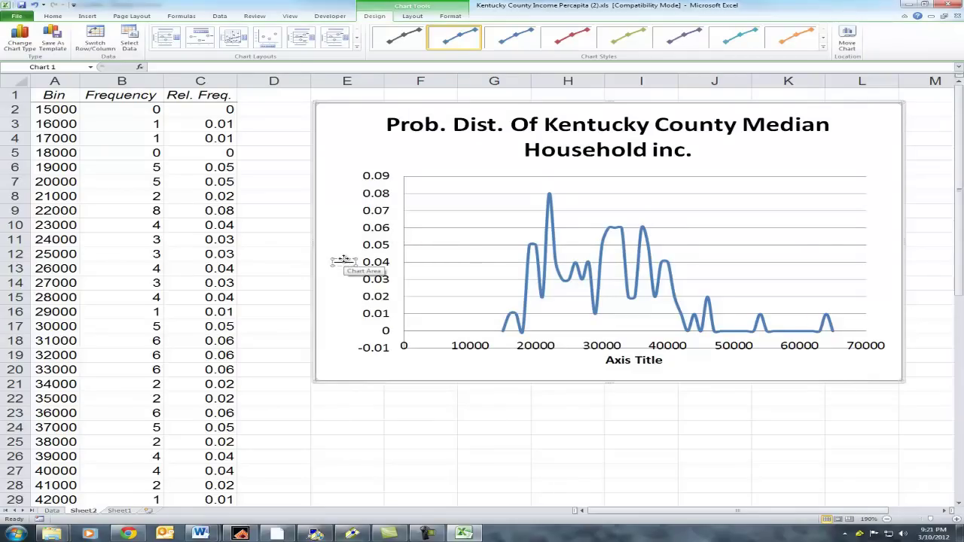
text(Probability)
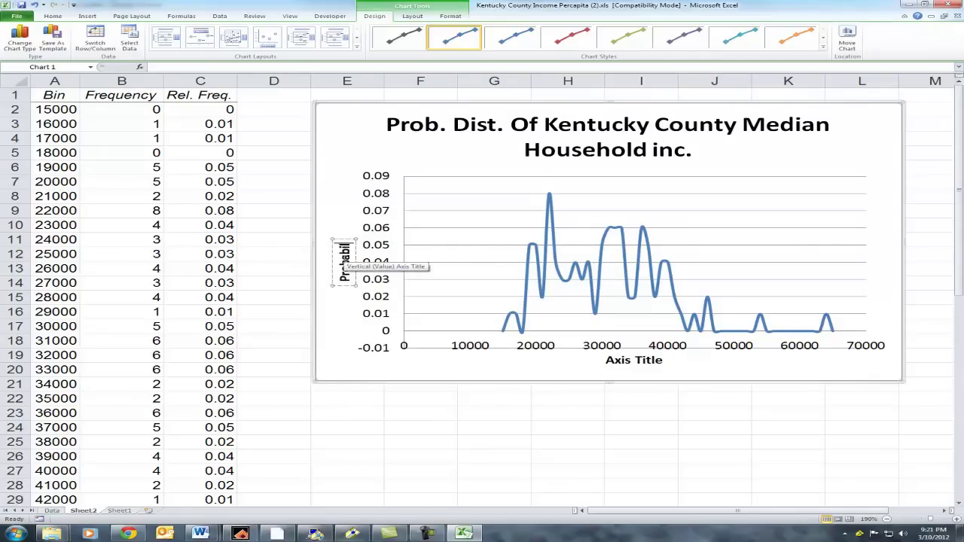
Rename the horizontal axis title to 'Median Household Income' with a capital M.
click(645, 361)
click(659, 360)
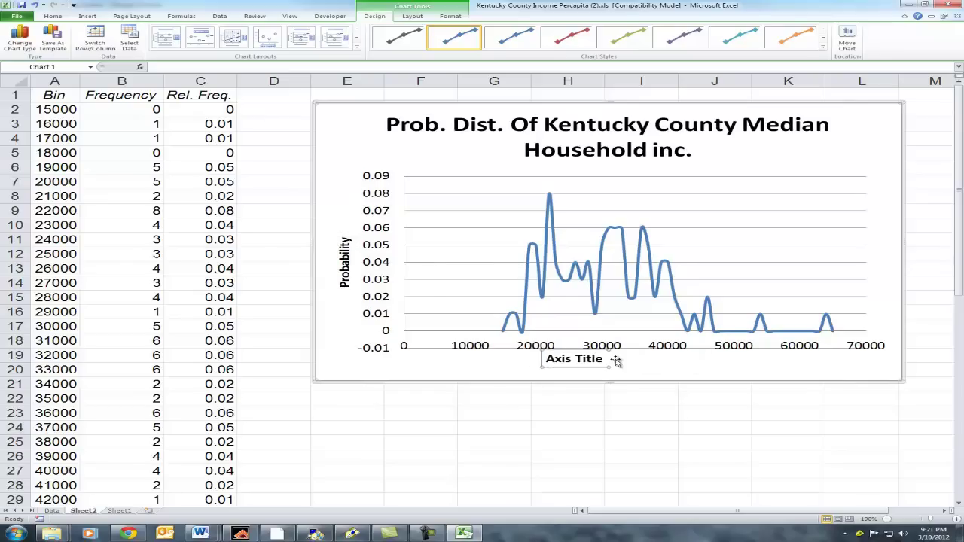
drag(577, 359, 625, 363)
click(594, 362)
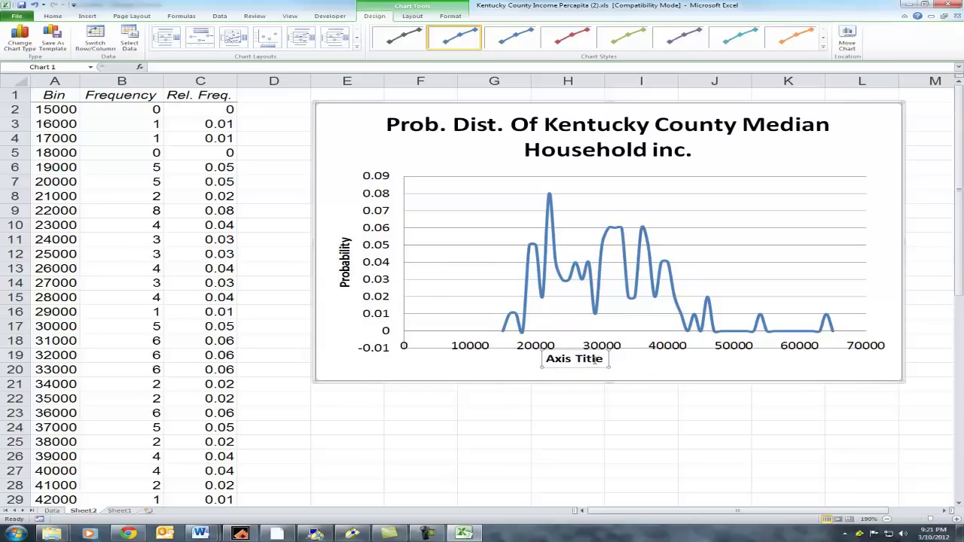
click(652, 361)
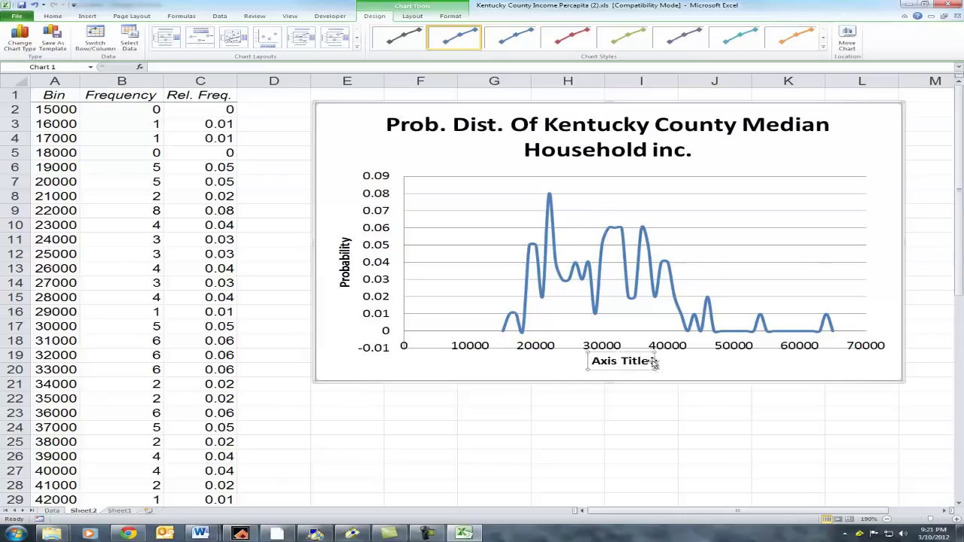
double_click(649, 362)
drag(653, 362, 596, 364)
text(me)
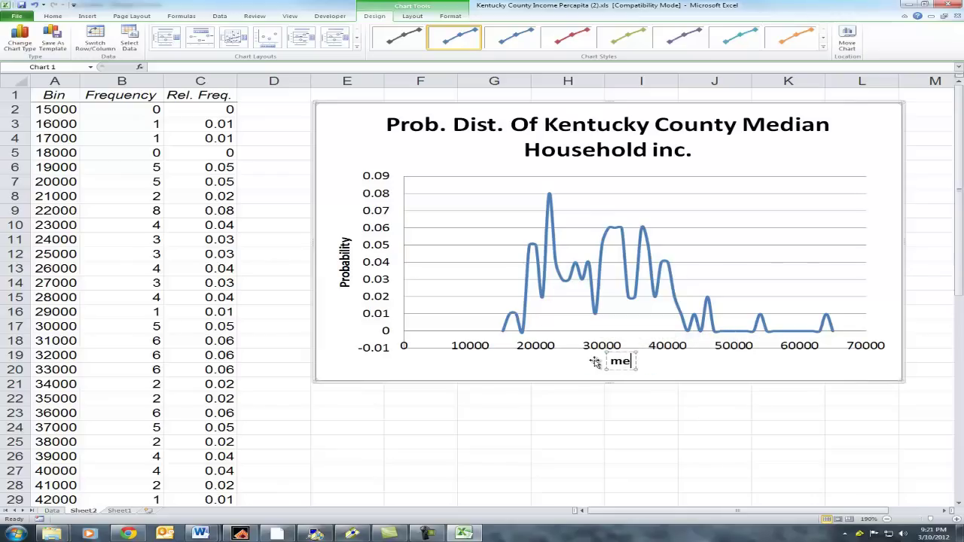
text(dian Hou)
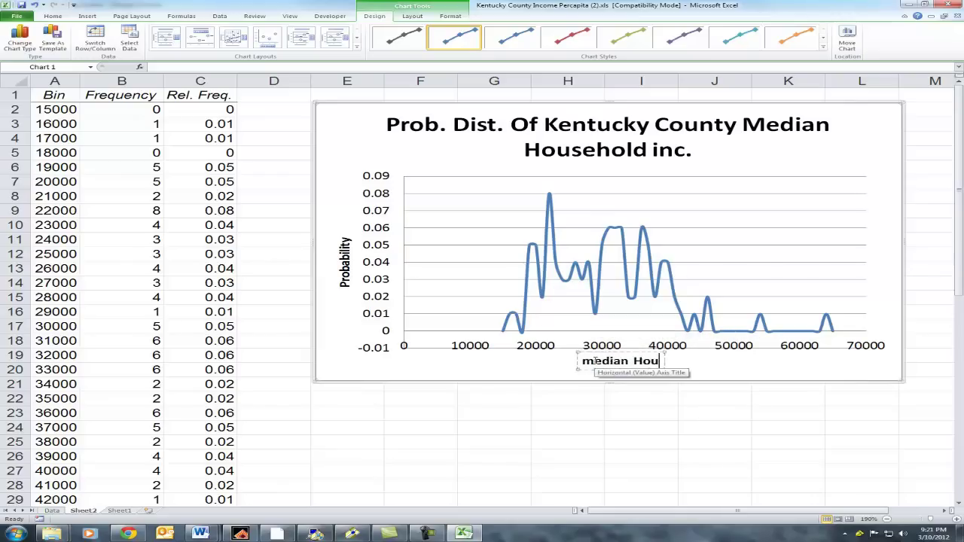
text(sehold Inco)
text(me)
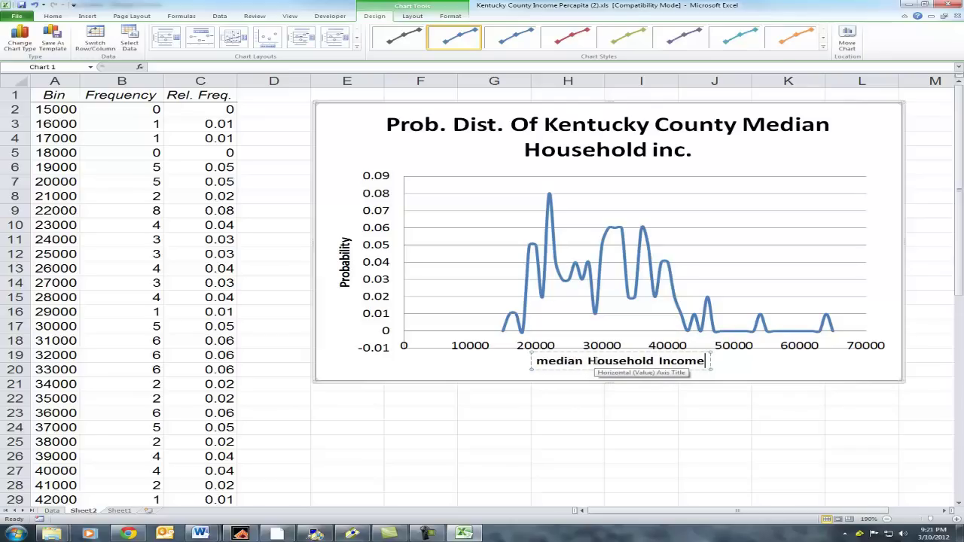
drag(548, 362, 537, 361)
text(M)
click(432, 373)
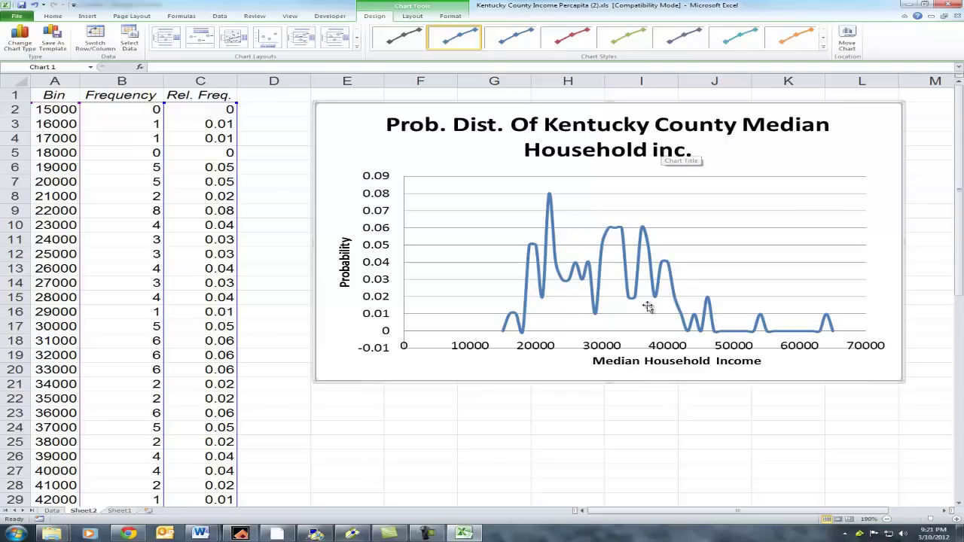
Capitalise the 'i' so the chart title ends with 'Inc.'.
click(644, 153)
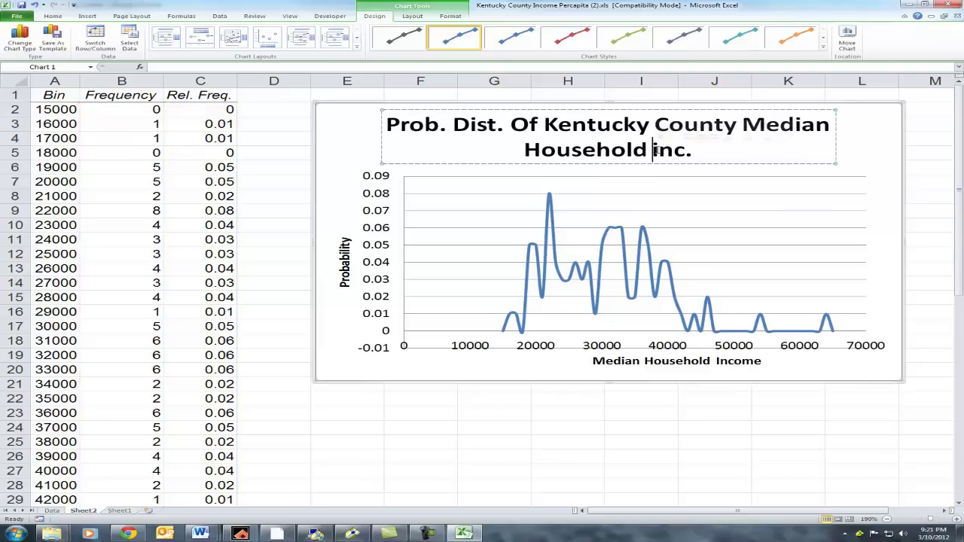
drag(653, 150, 659, 164)
text(I)
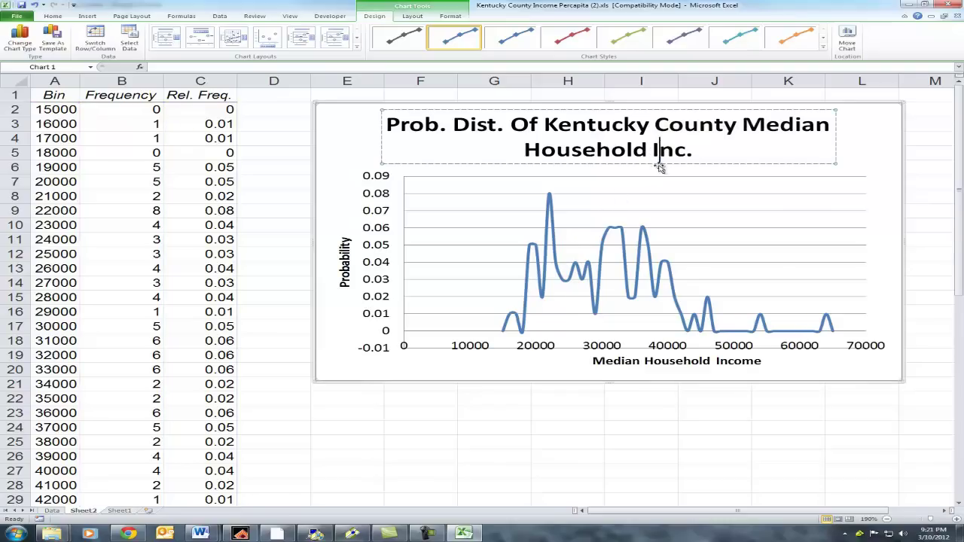
click(538, 365)
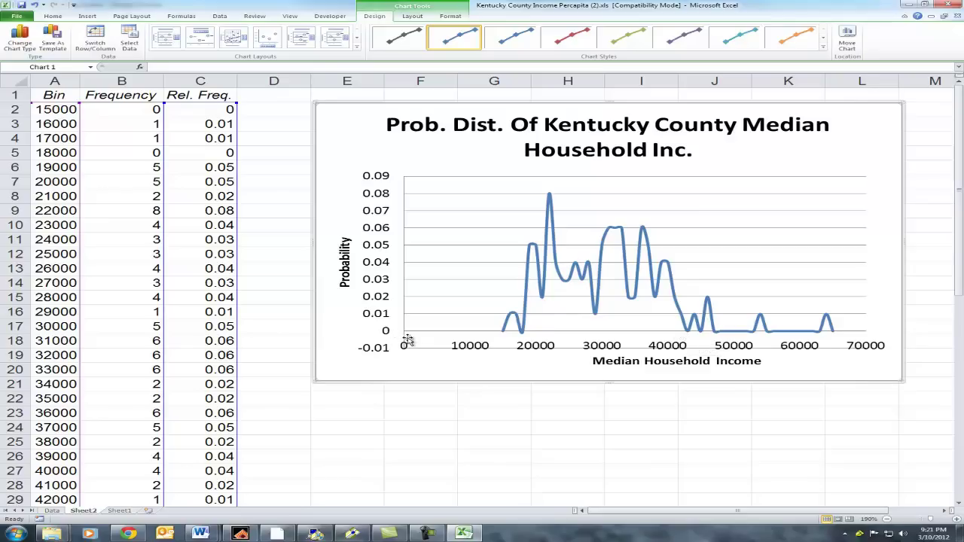
Scroll up and down through the frequency table to review it.
scroll(306, 315, down, 11)
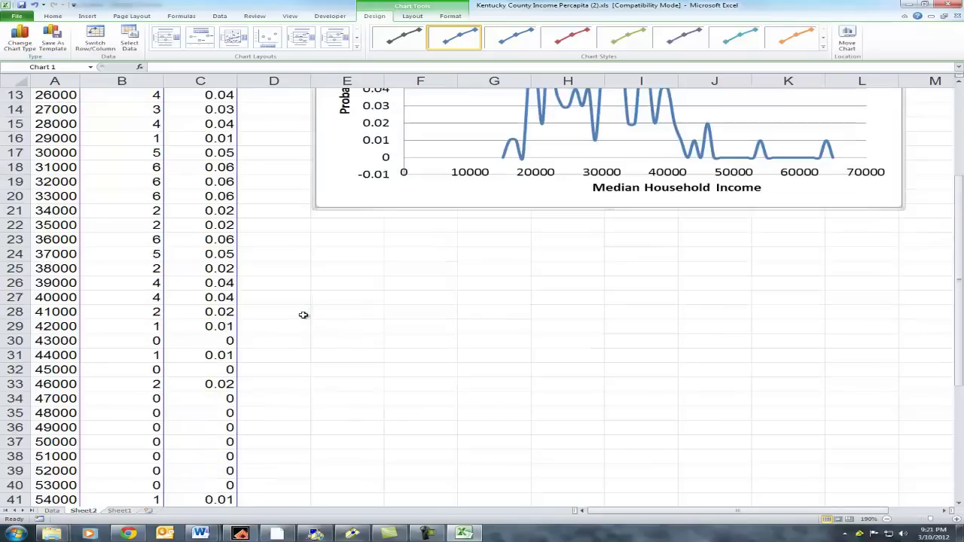
scroll(303, 315, up, 11)
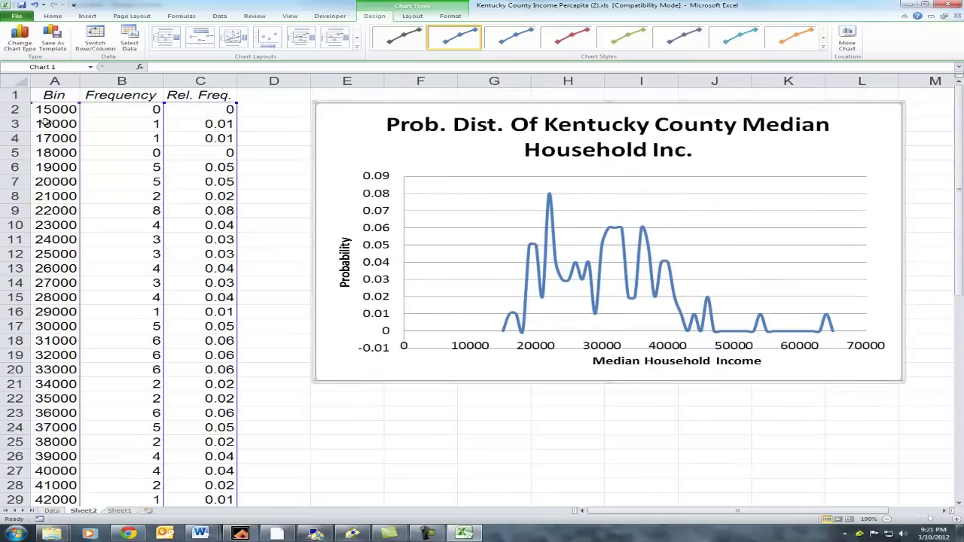
scroll(194, 311, down, 11)
scroll(193, 311, up, 5)
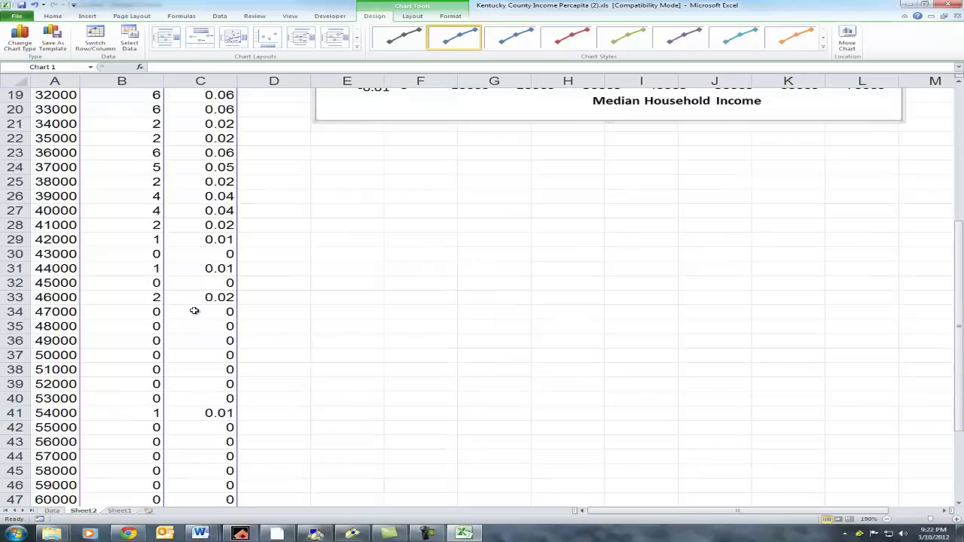
scroll(194, 311, up, 6)
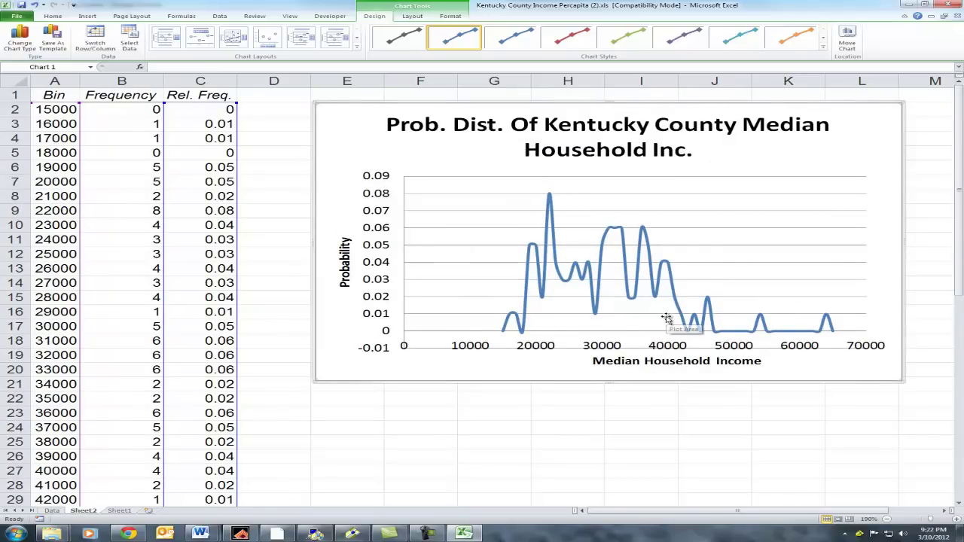
mouse_move(550, 198)
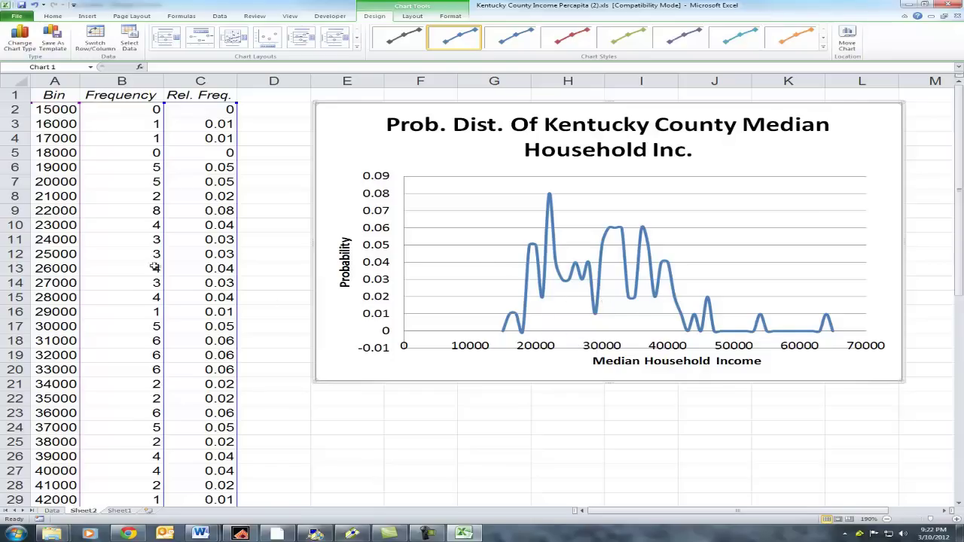
scroll(205, 347, down, 4)
scroll(205, 347, down, 6)
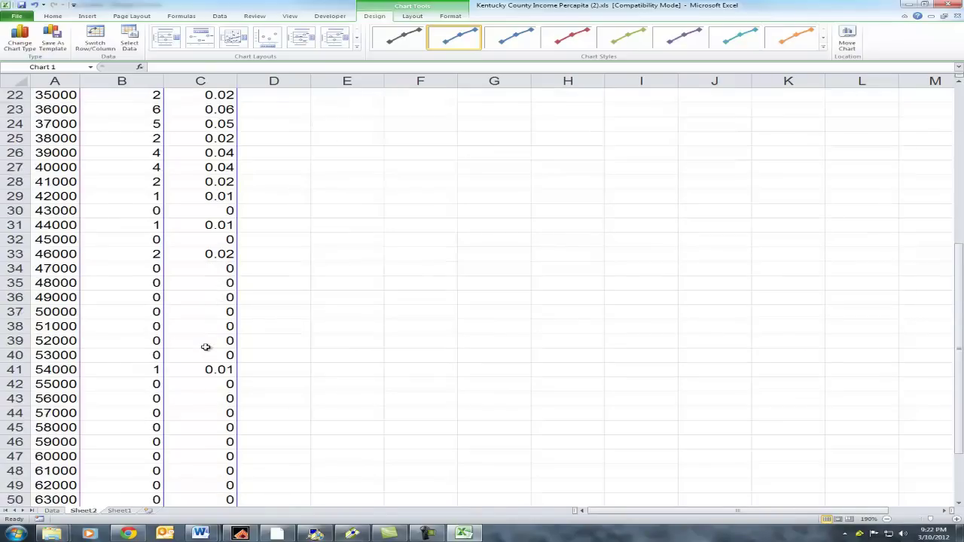
scroll(206, 347, up, 10)
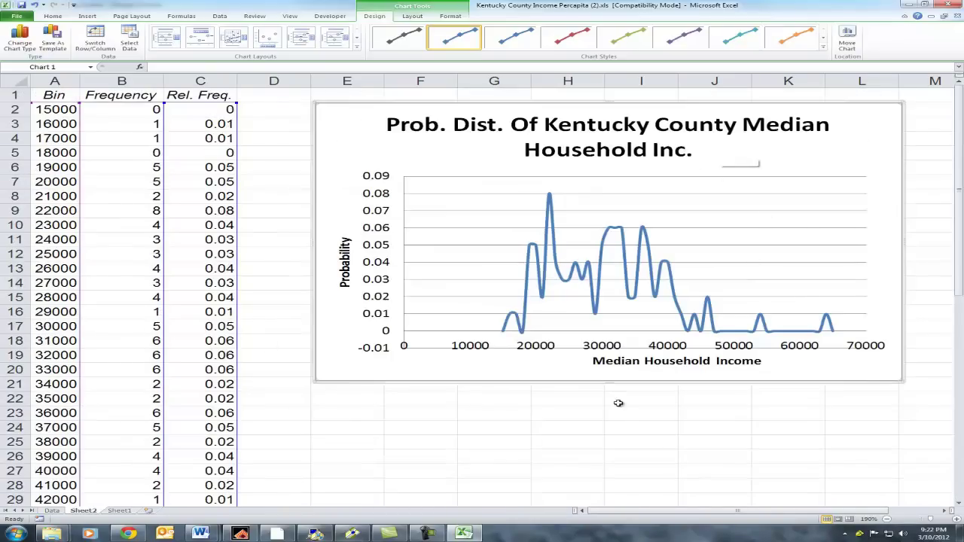
Drag the 'Median Household Income' axis title left to centre it under the horizontal axis.
click(682, 363)
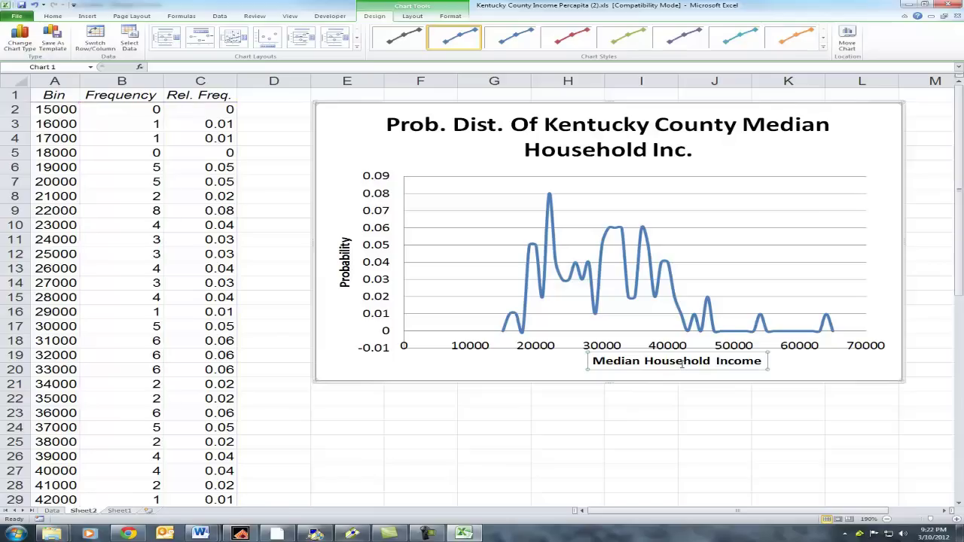
drag(678, 368, 608, 366)
click(824, 158)
click(343, 128)
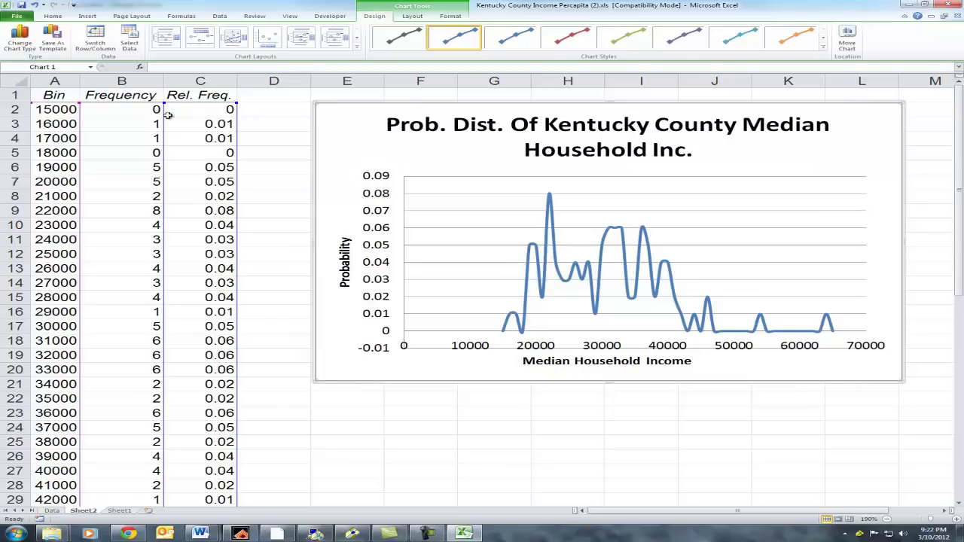
Give the chart area an orange preset shadow at 34% transparency.
double_click(362, 139)
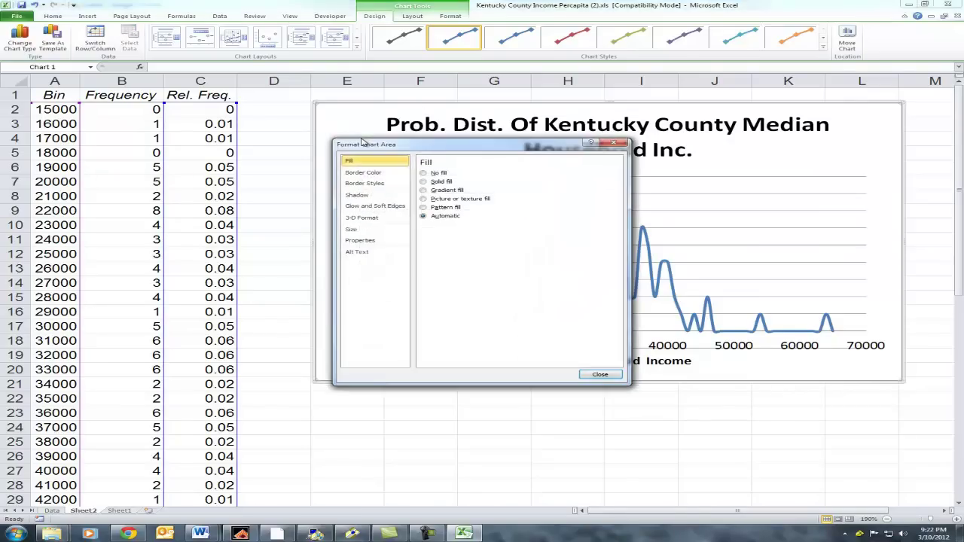
drag(383, 144, 69, 112)
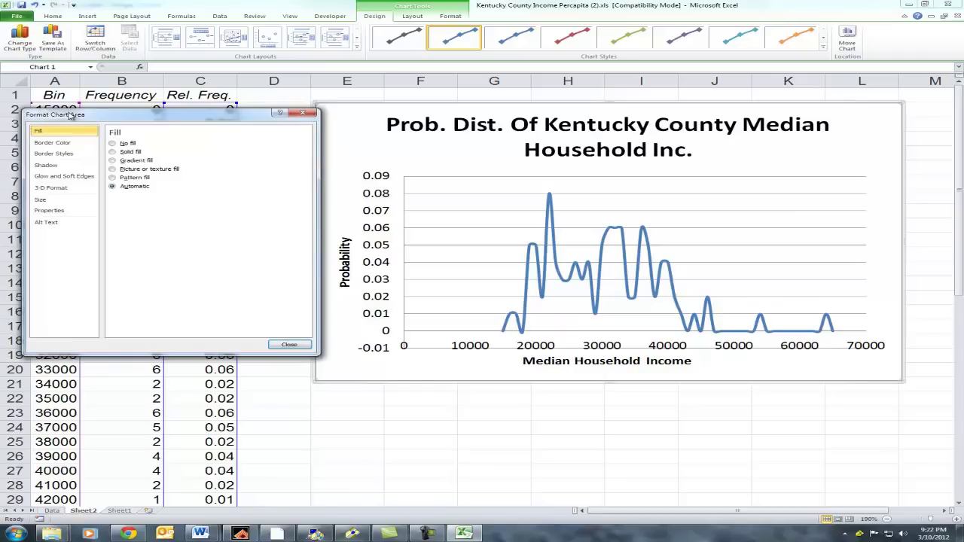
click(45, 142)
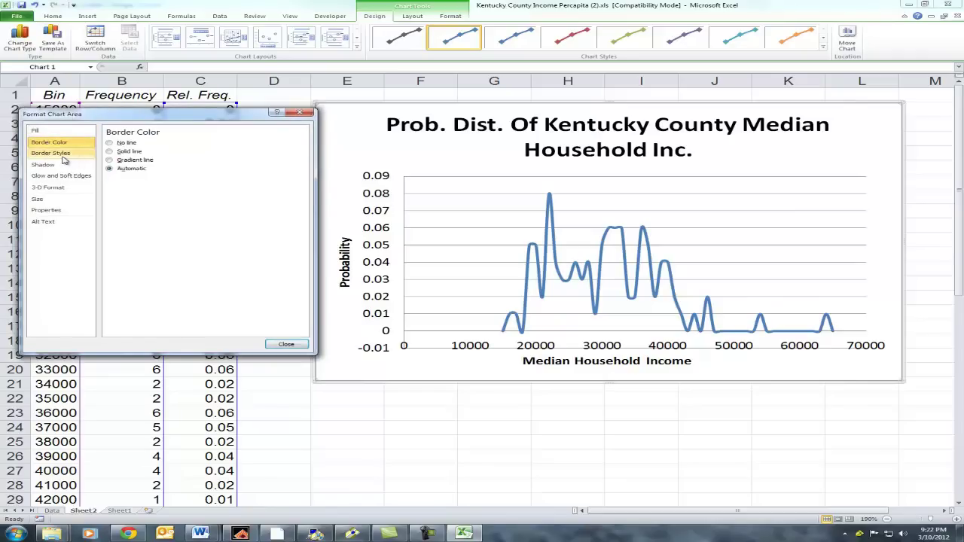
click(64, 154)
click(70, 166)
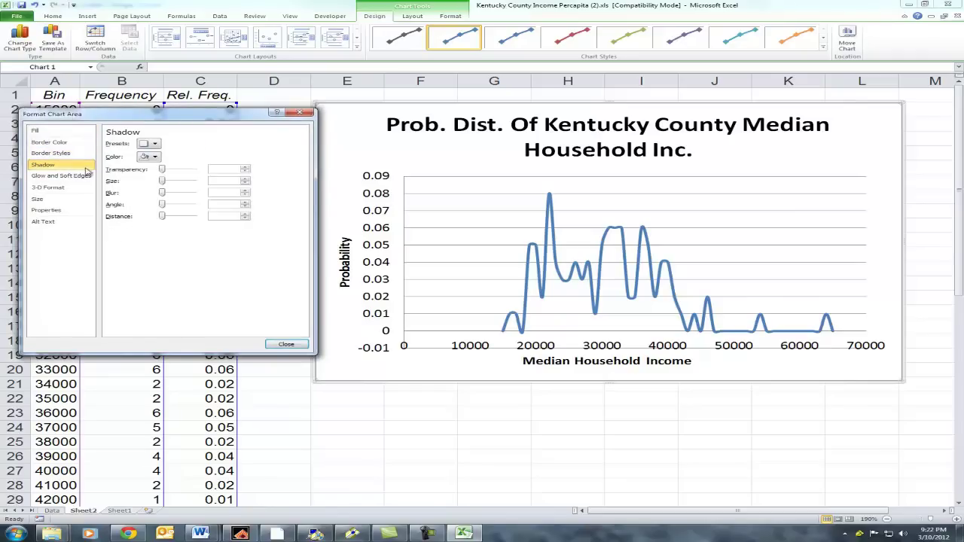
click(149, 146)
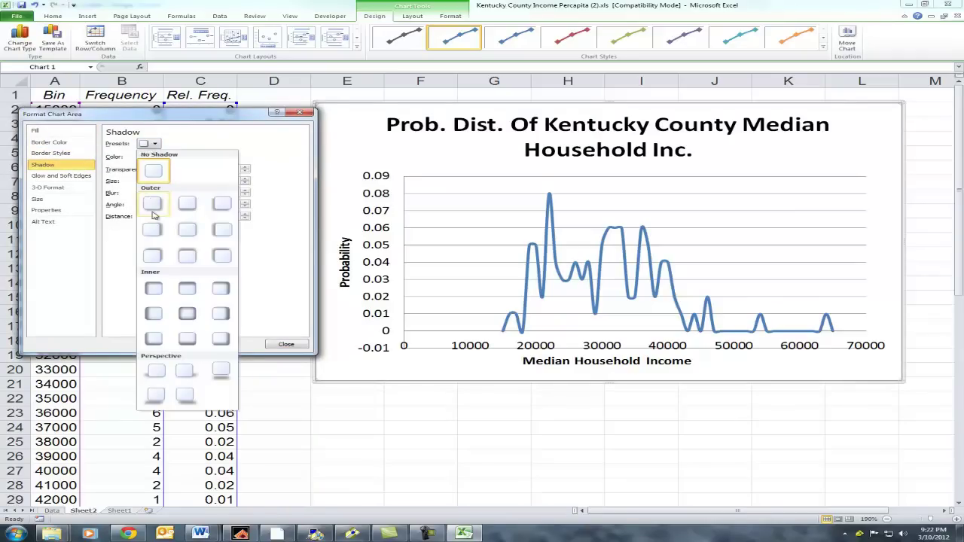
click(155, 311)
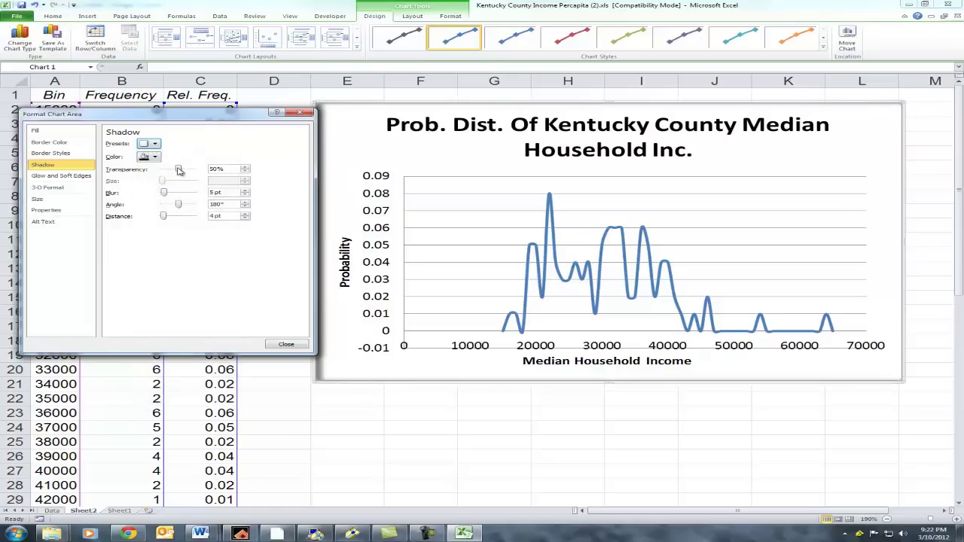
drag(179, 170, 178, 195)
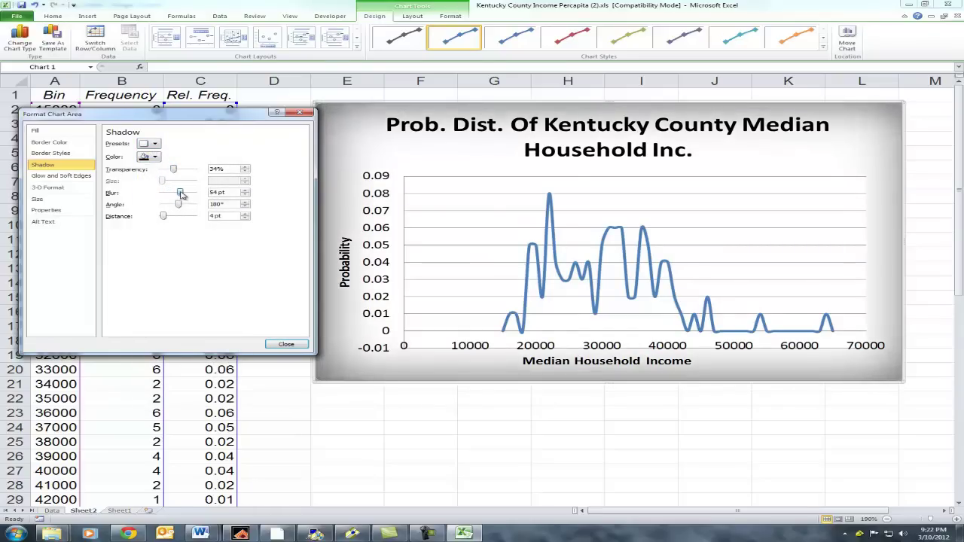
click(154, 158)
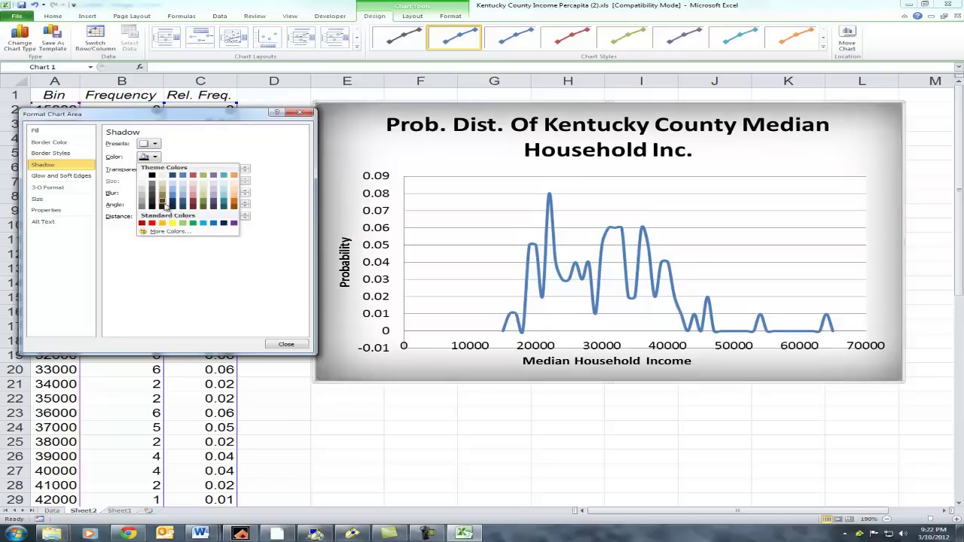
click(233, 204)
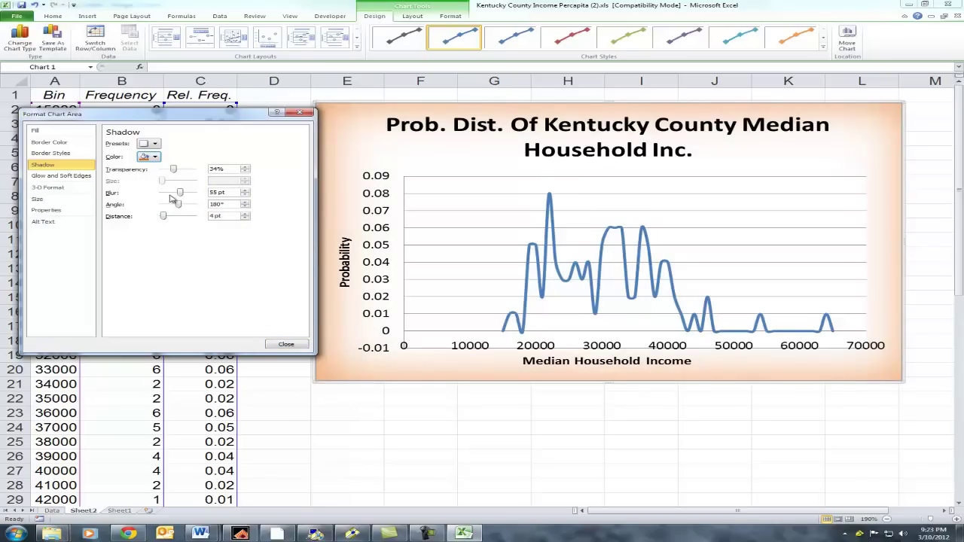
Apply a 6 pt top bevel to the chart area.
click(76, 176)
click(54, 187)
click(56, 200)
click(60, 189)
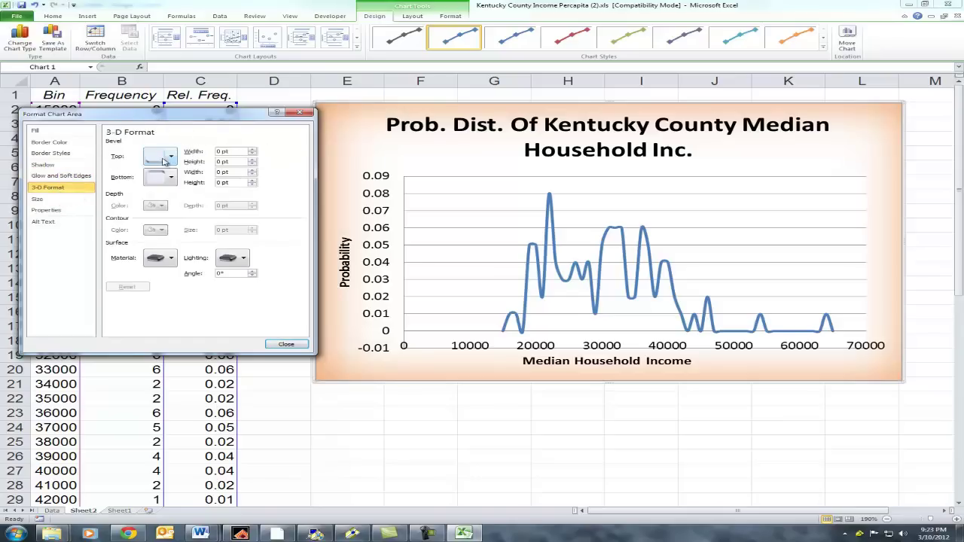
click(162, 163)
click(172, 238)
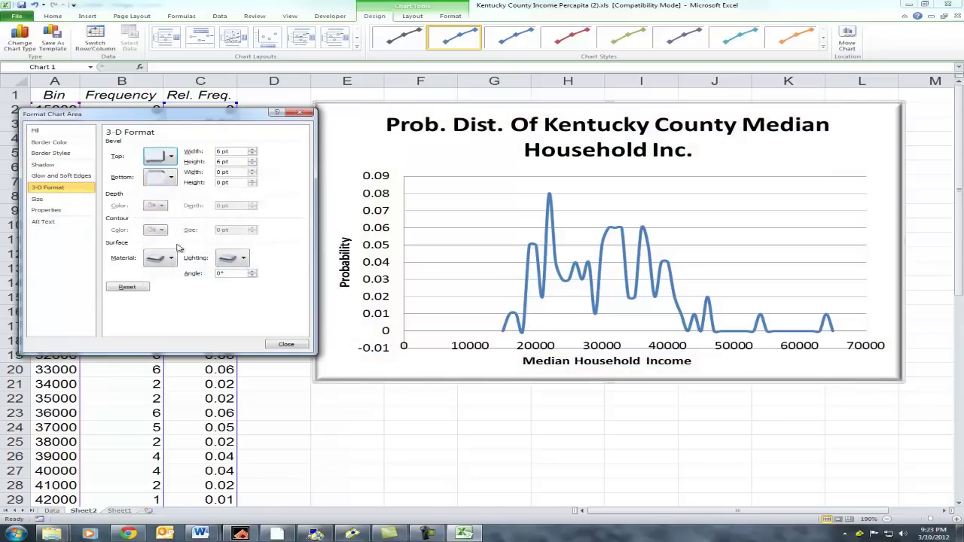
click(284, 344)
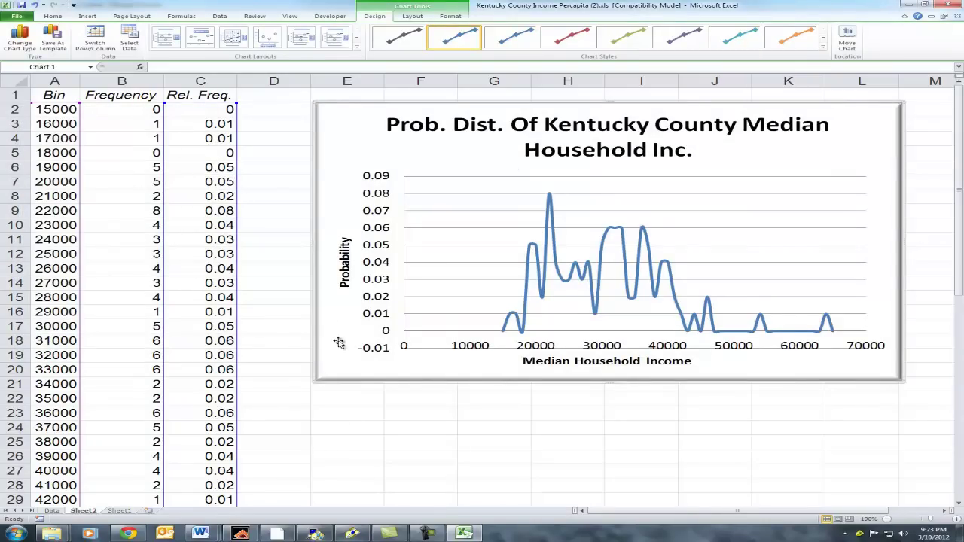
click(339, 438)
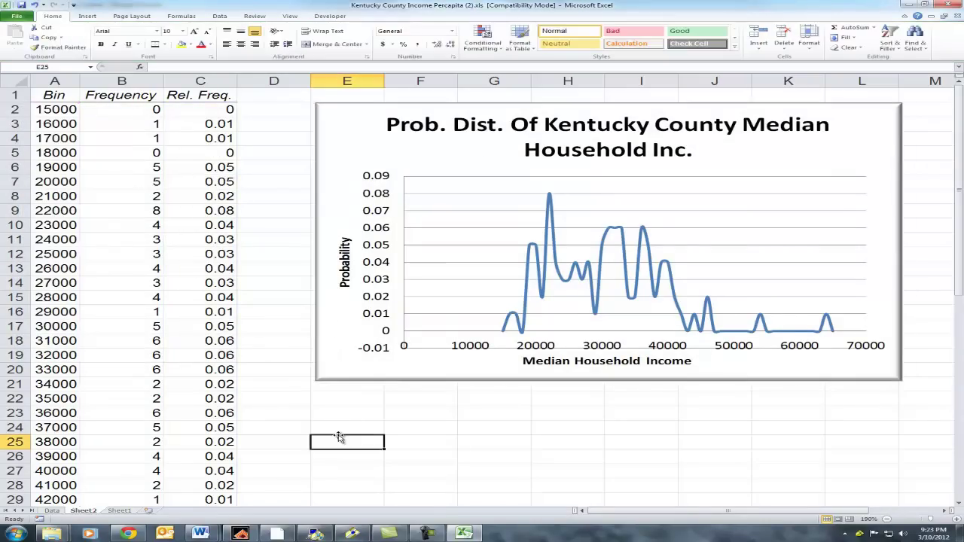